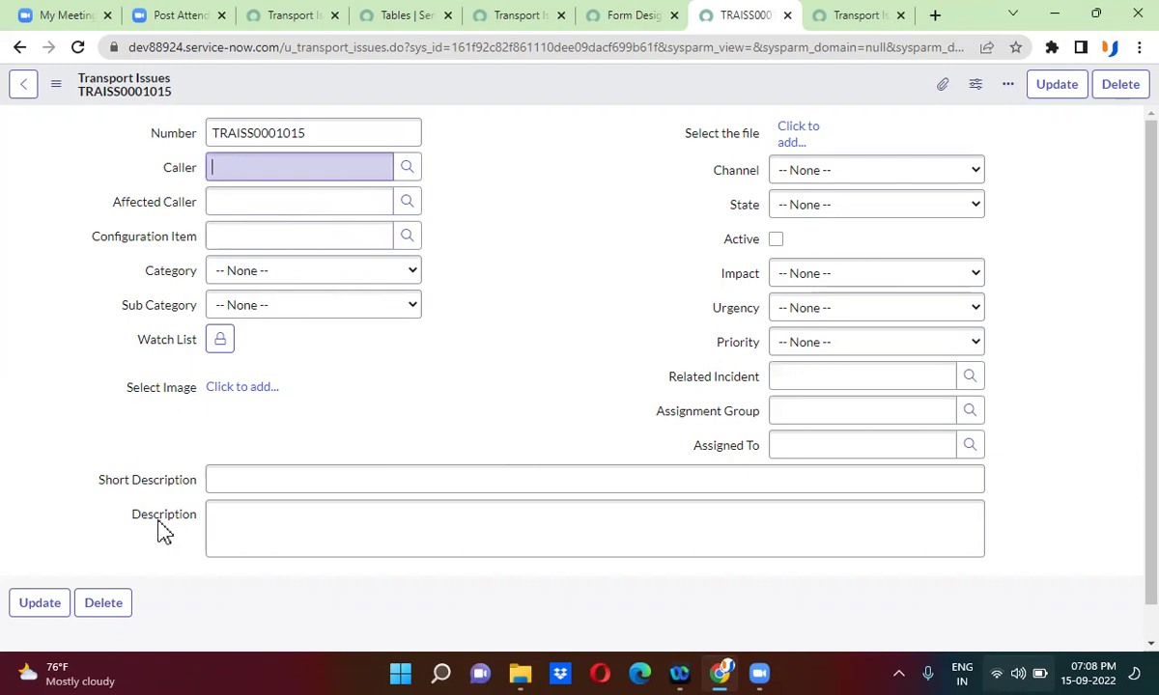
# - Close the Form Design tab, leaving blank record TRAISS0001015 on screen
pyautogui.click(162, 488)
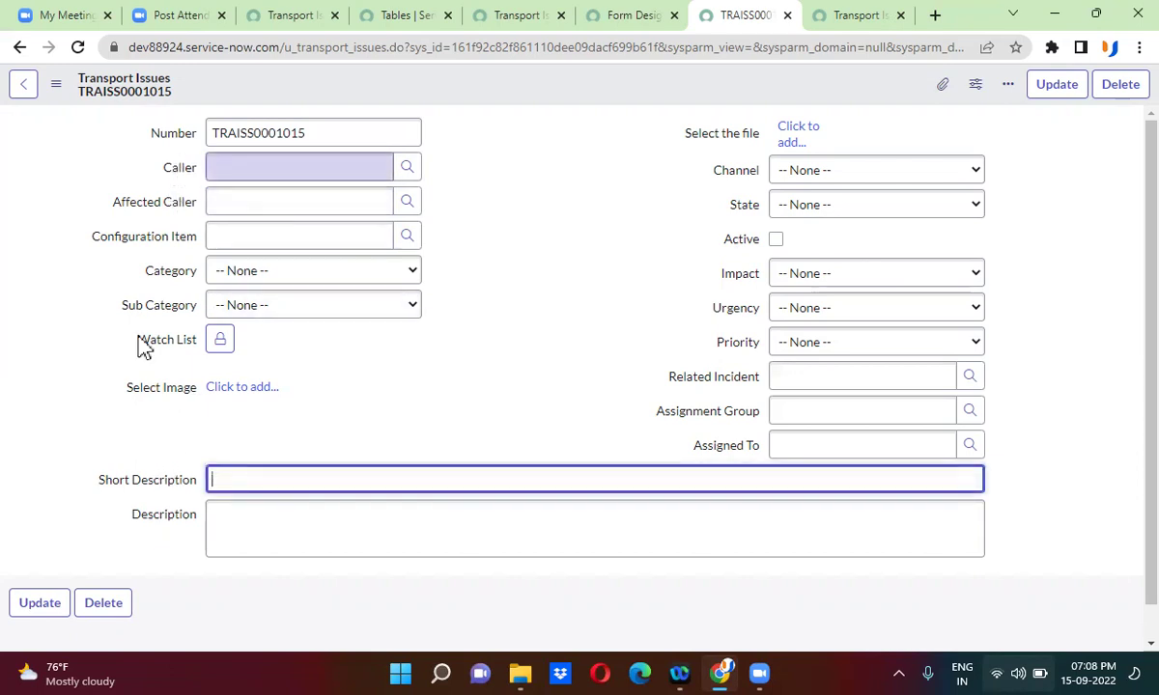
pyautogui.click(501, 90)
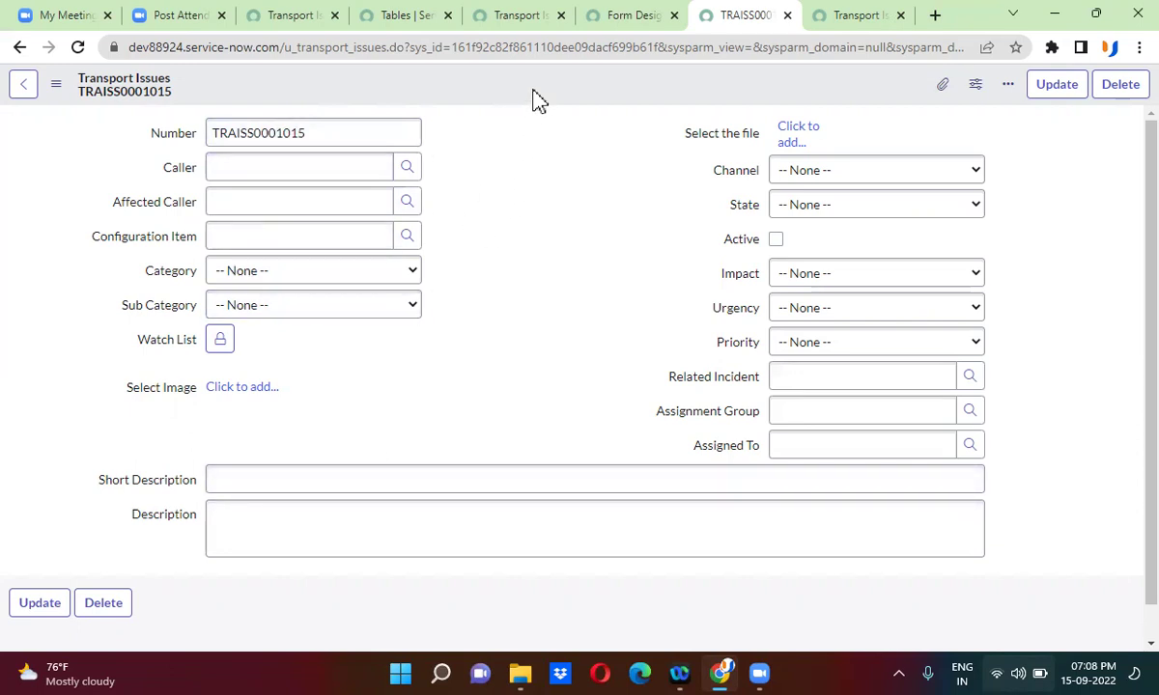
pyautogui.click(674, 15)
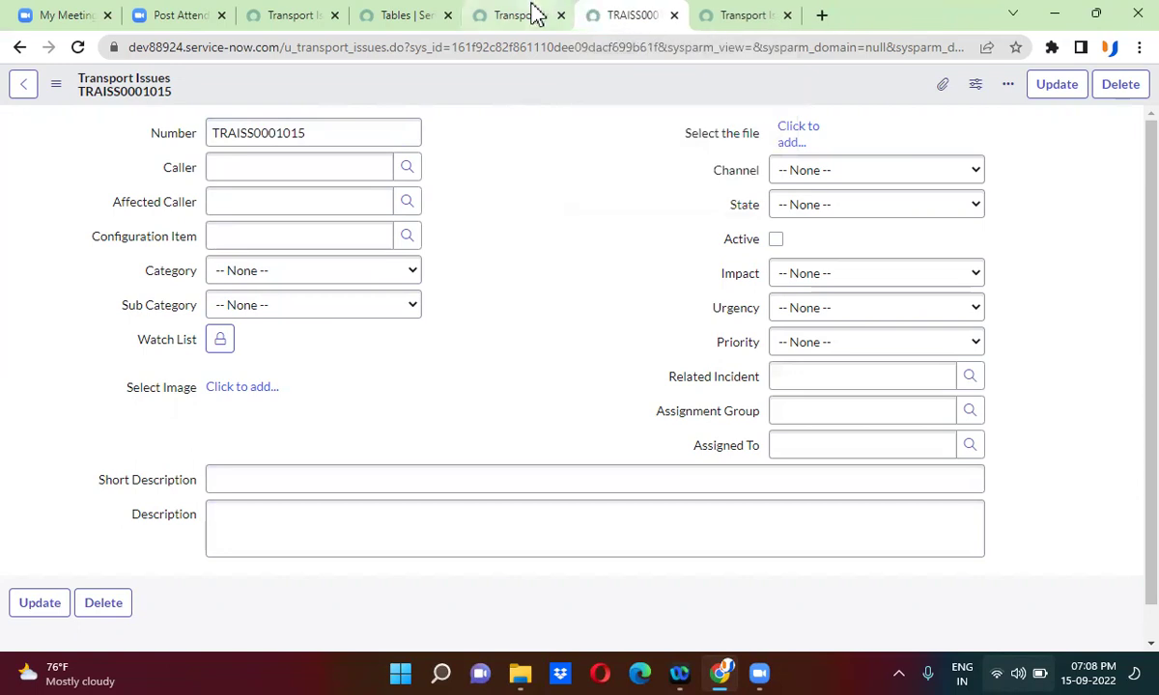
# - Check the TRAISS0001015 record form, then return to the Transport Issues field list
pyautogui.click(534, 14)
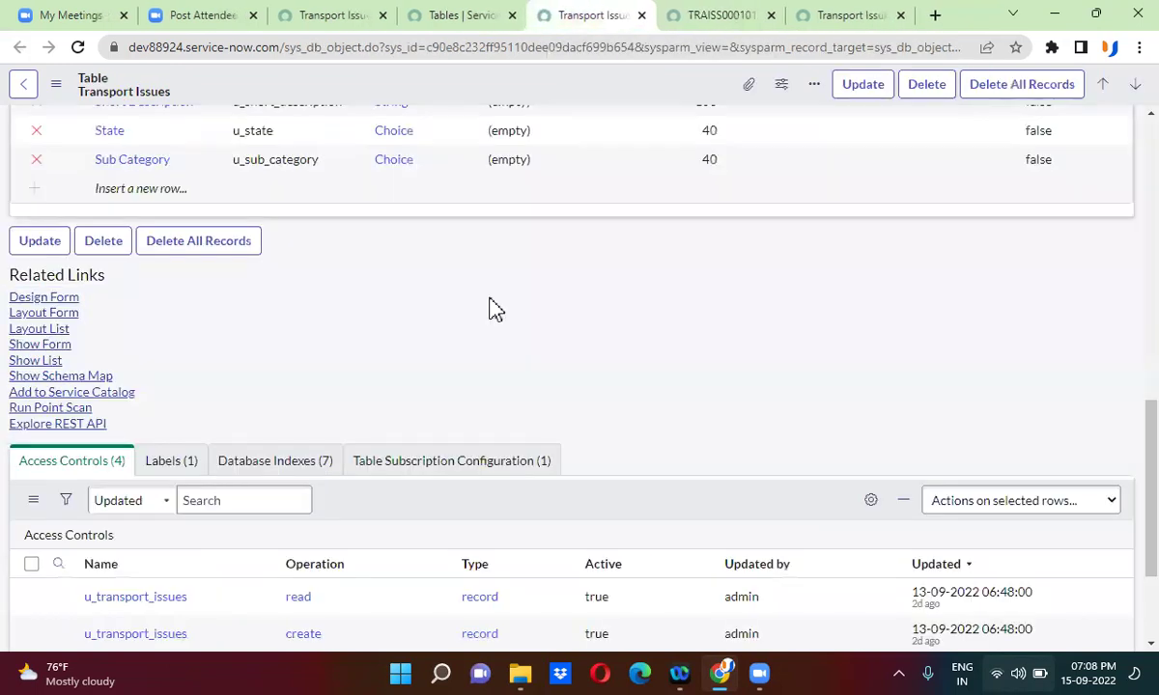
pyautogui.scroll(3, 491, 307)
pyautogui.scroll(5, 491, 299)
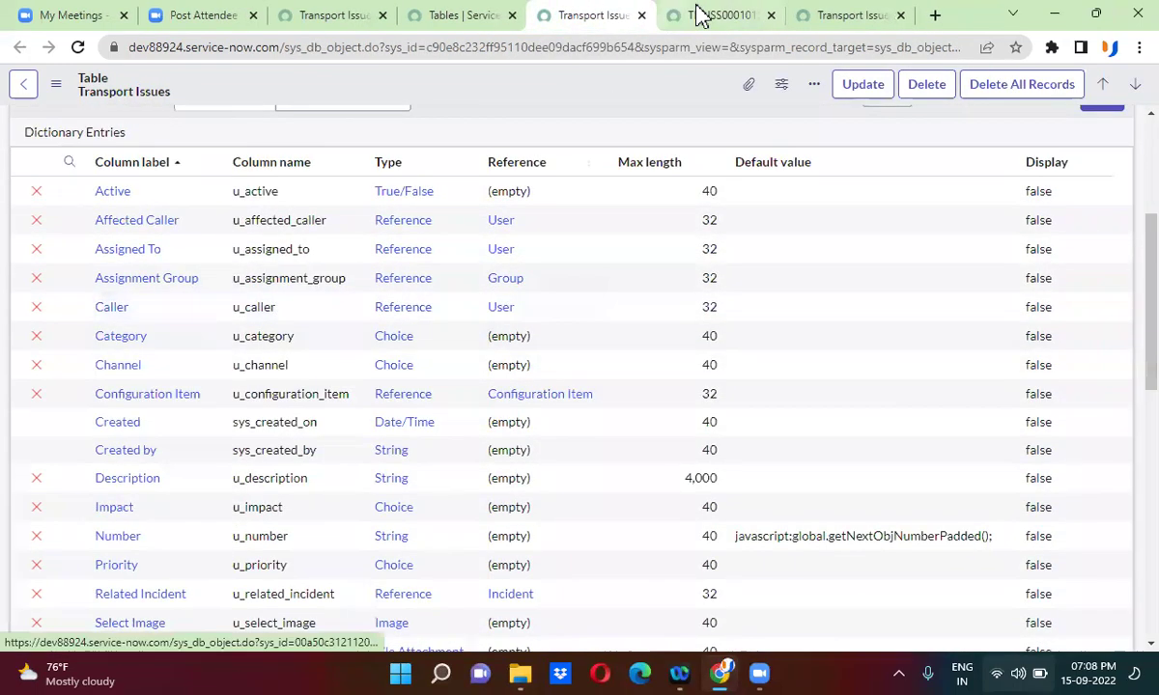
pyautogui.click(715, 15)
pyautogui.click(142, 479)
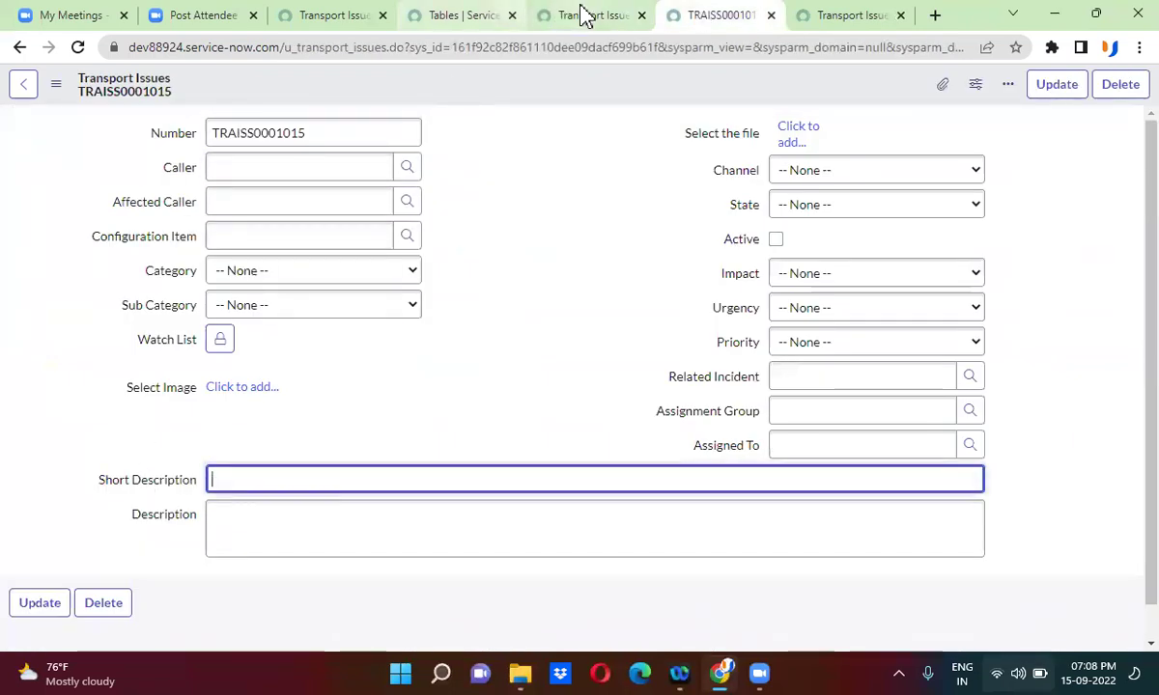
pyautogui.click(579, 13)
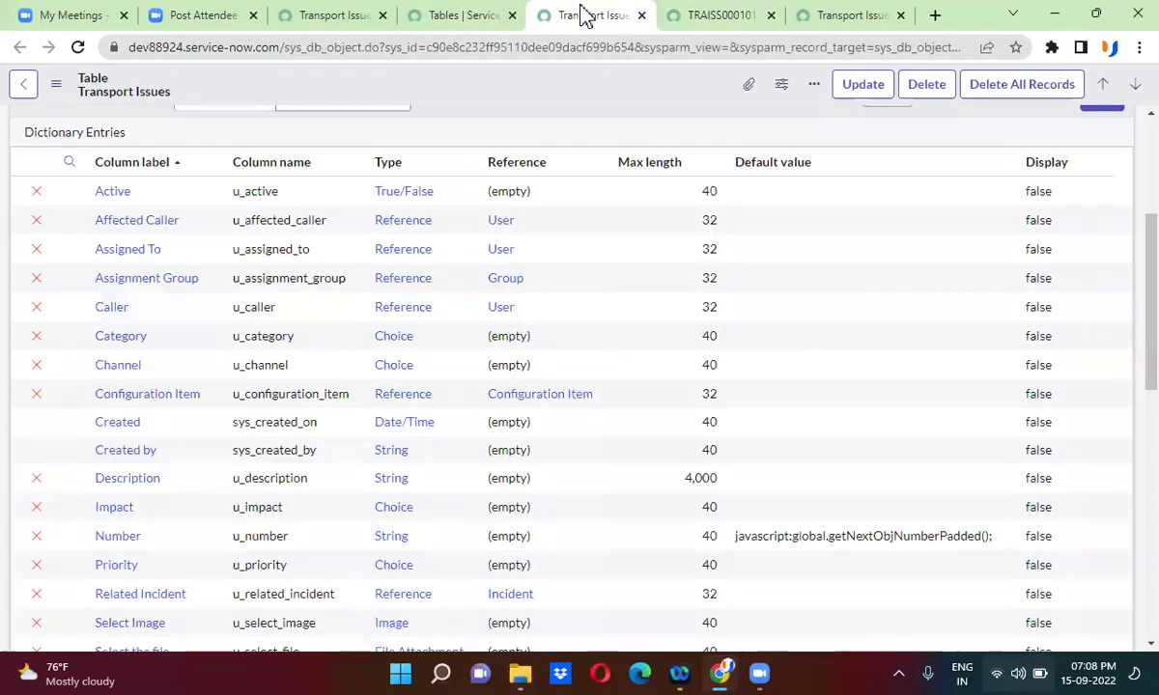
# - Open the Caller and Short Description dictionary entries in new tabs, viewing Caller's
pyautogui.rightClick(69, 311)
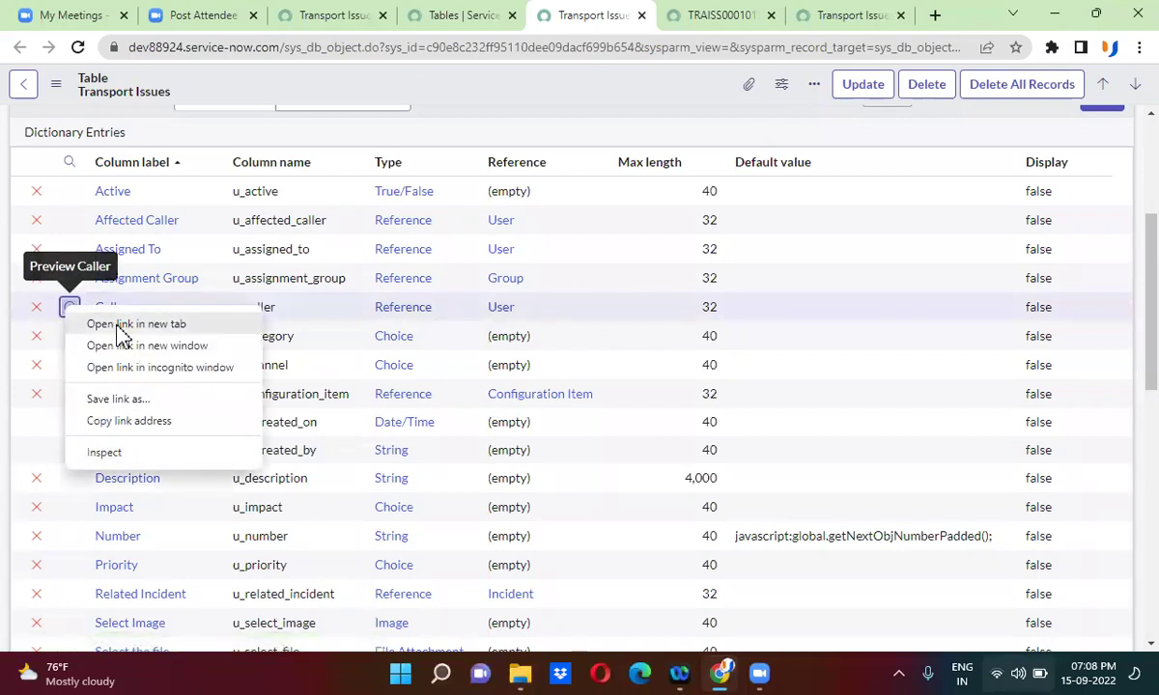
pyautogui.click(118, 326)
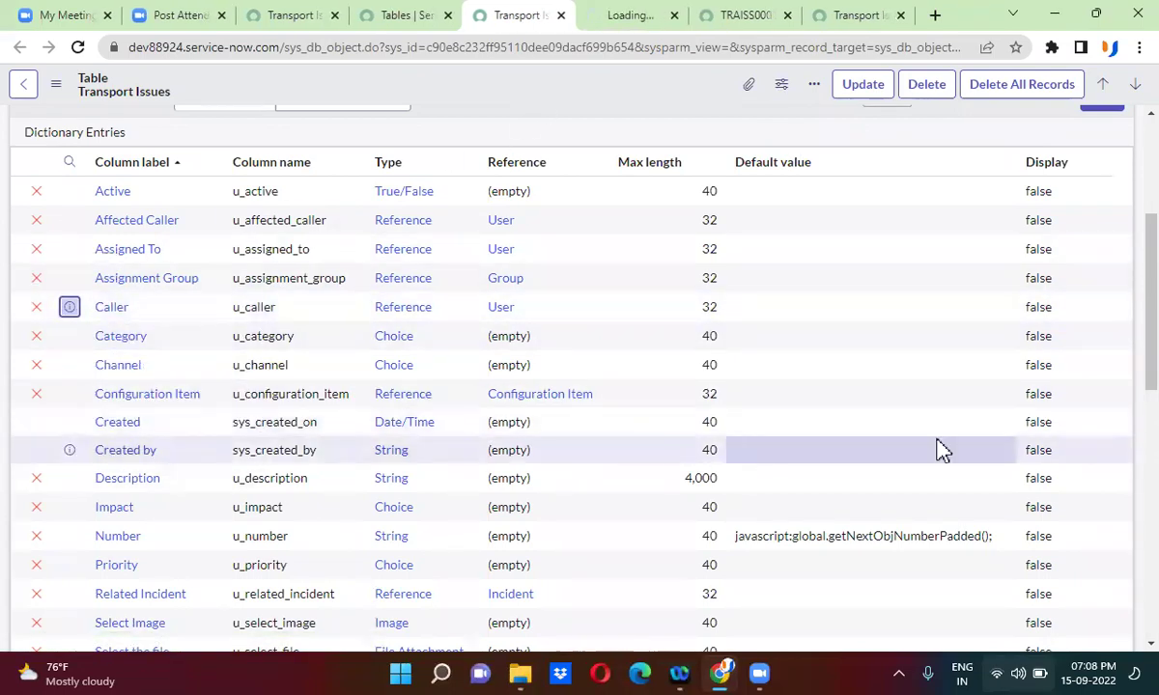
pyautogui.scroll(-4, 1121, 594)
pyautogui.scroll(-1, 1121, 594)
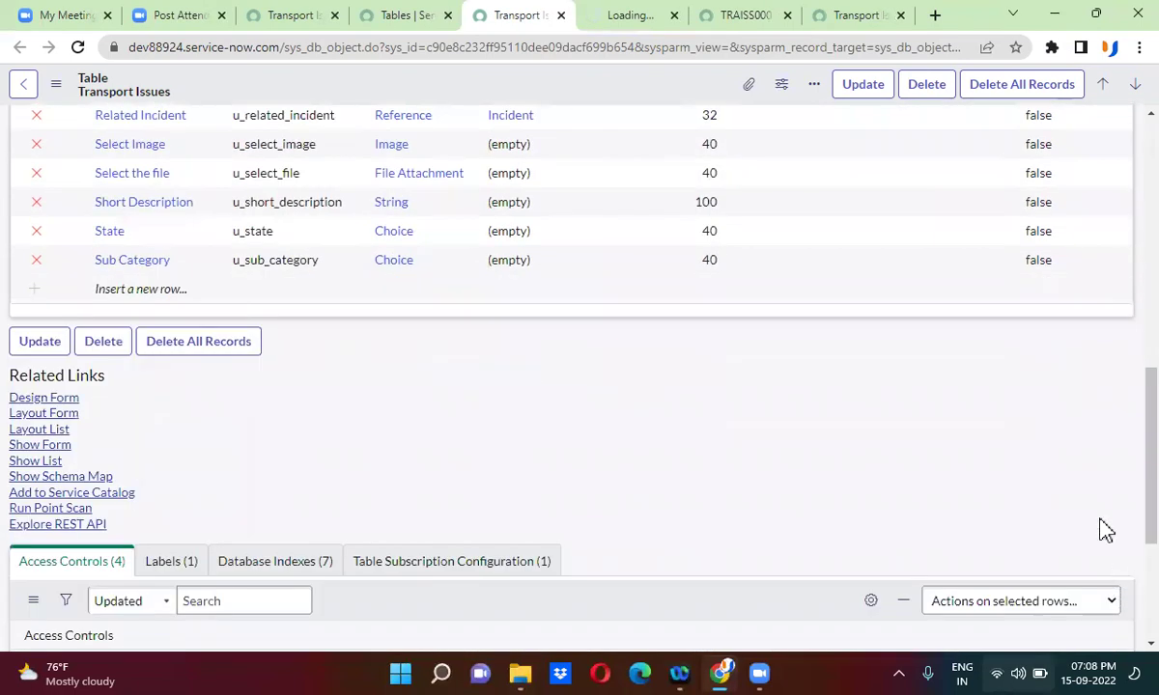
pyautogui.rightClick(69, 201)
pyautogui.press('Escape')
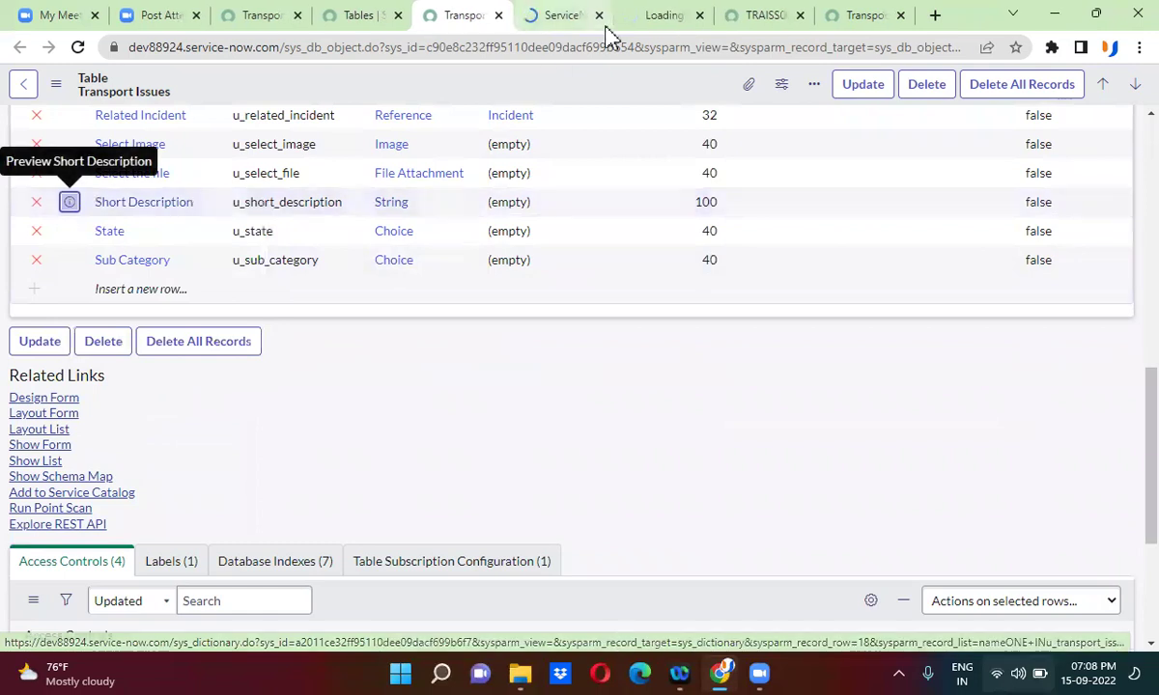
pyautogui.click(555, 15)
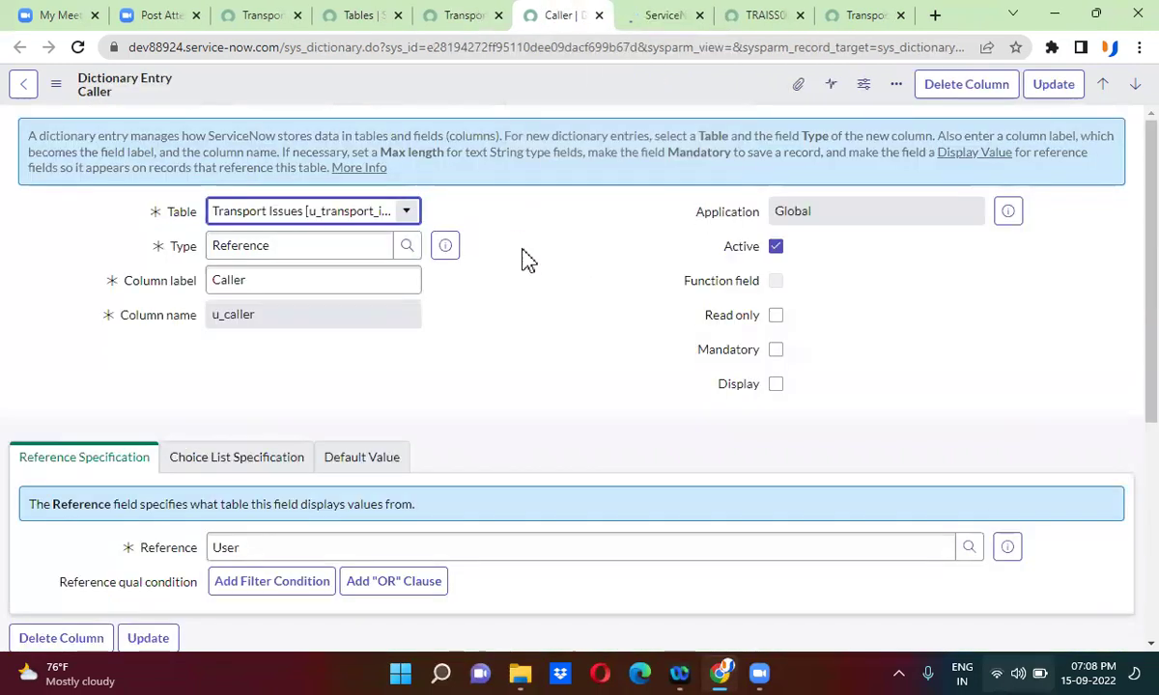
# - Tick Mandatory on the Caller and Short Description dictionary entries and save each
pyautogui.click(774, 351)
pyautogui.rightClick(638, 93)
pyautogui.click(671, 96)
pyautogui.click(659, 19)
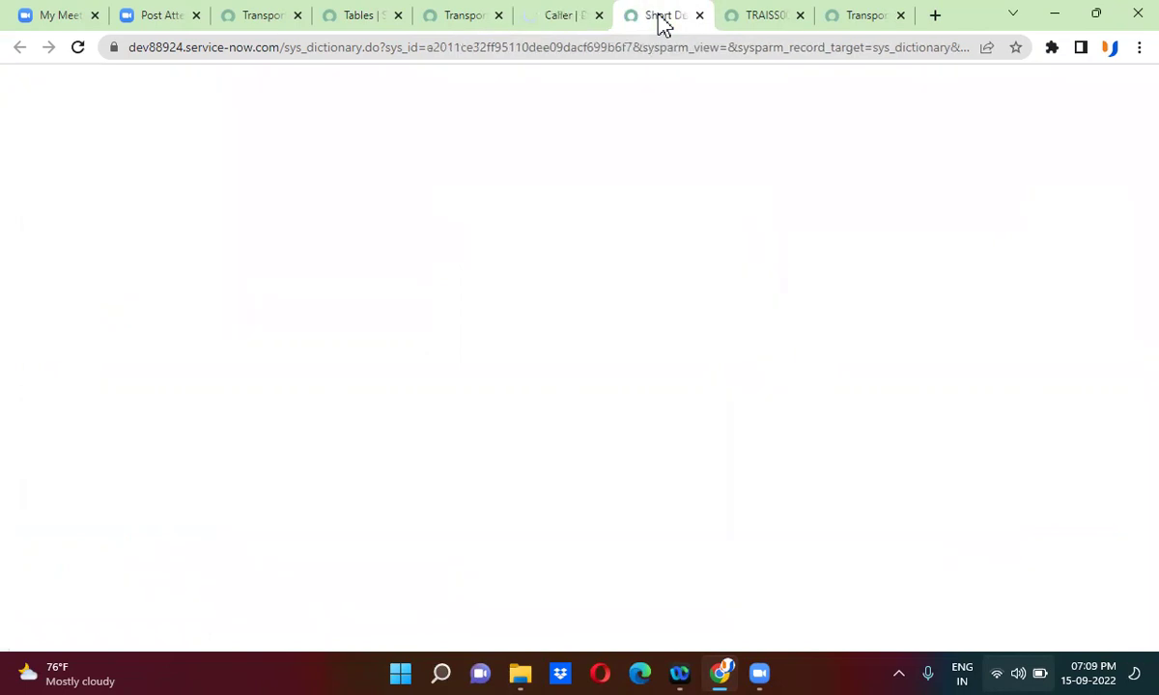
pyautogui.click(776, 351)
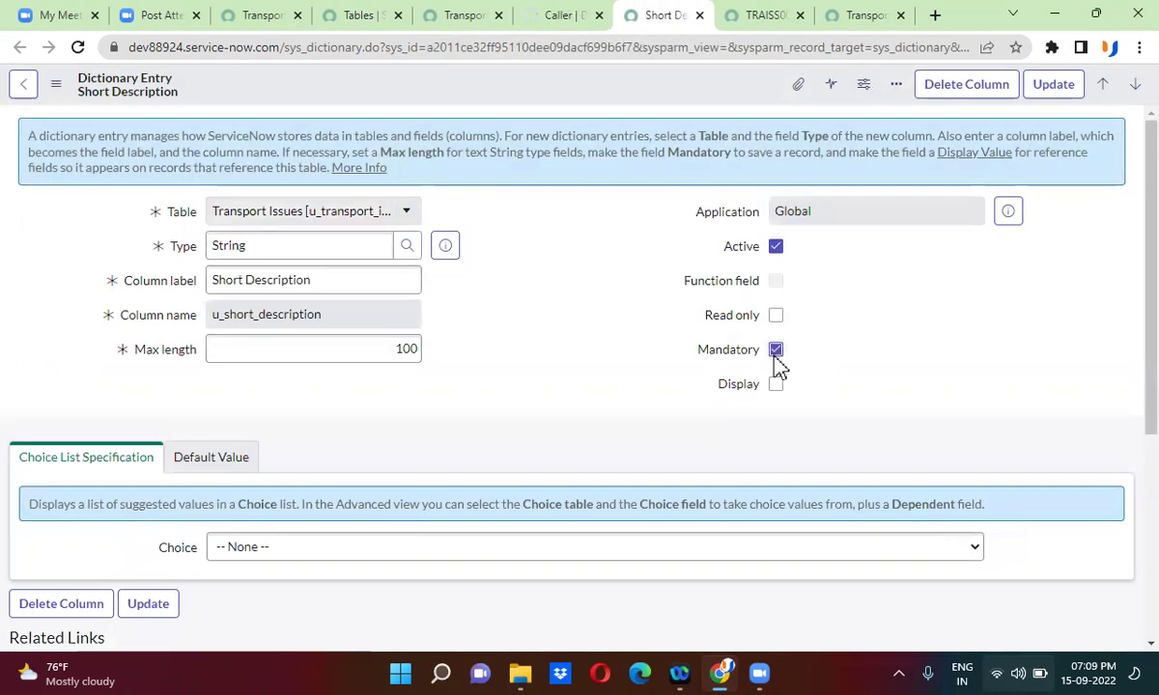
pyautogui.rightClick(647, 95)
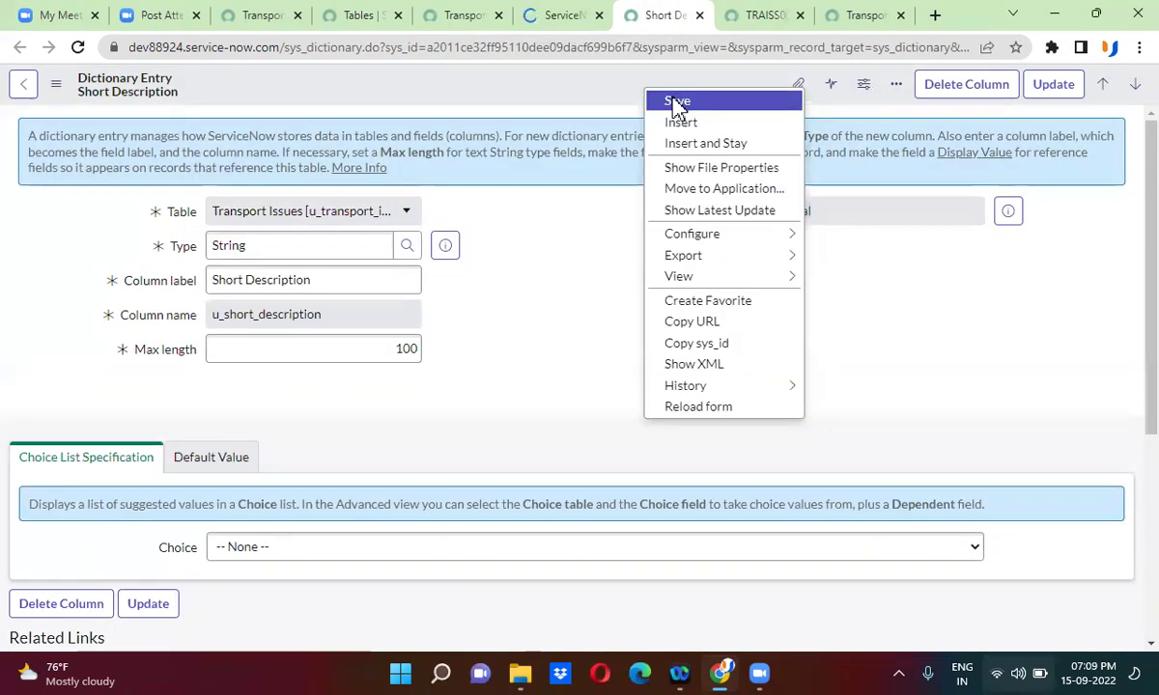
pyautogui.click(677, 102)
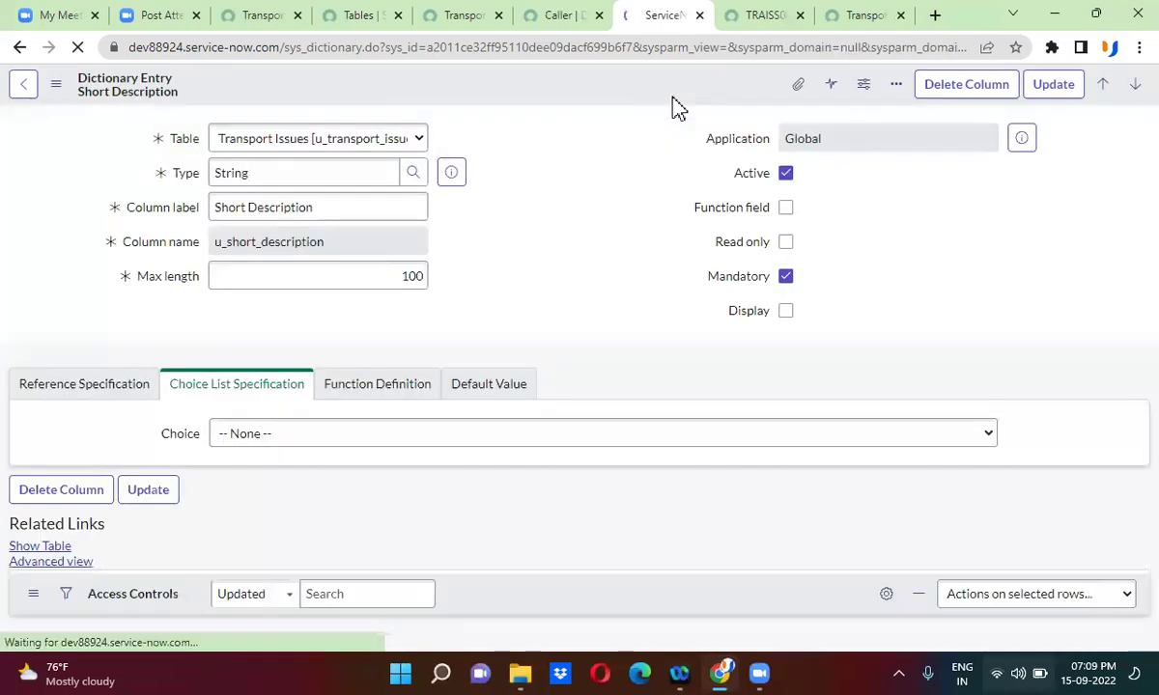
pyautogui.click(859, 16)
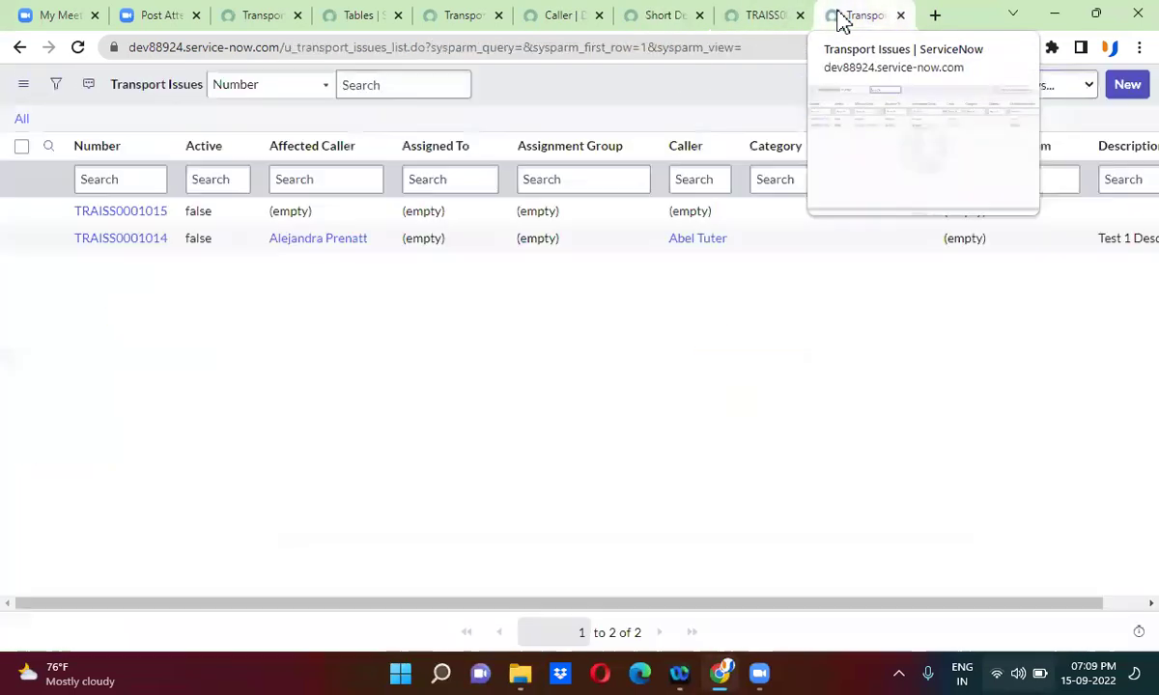
# - Reload TRAISS0001015 to see Caller and Short Description required, and inspect the Priority choices
pyautogui.click(768, 11)
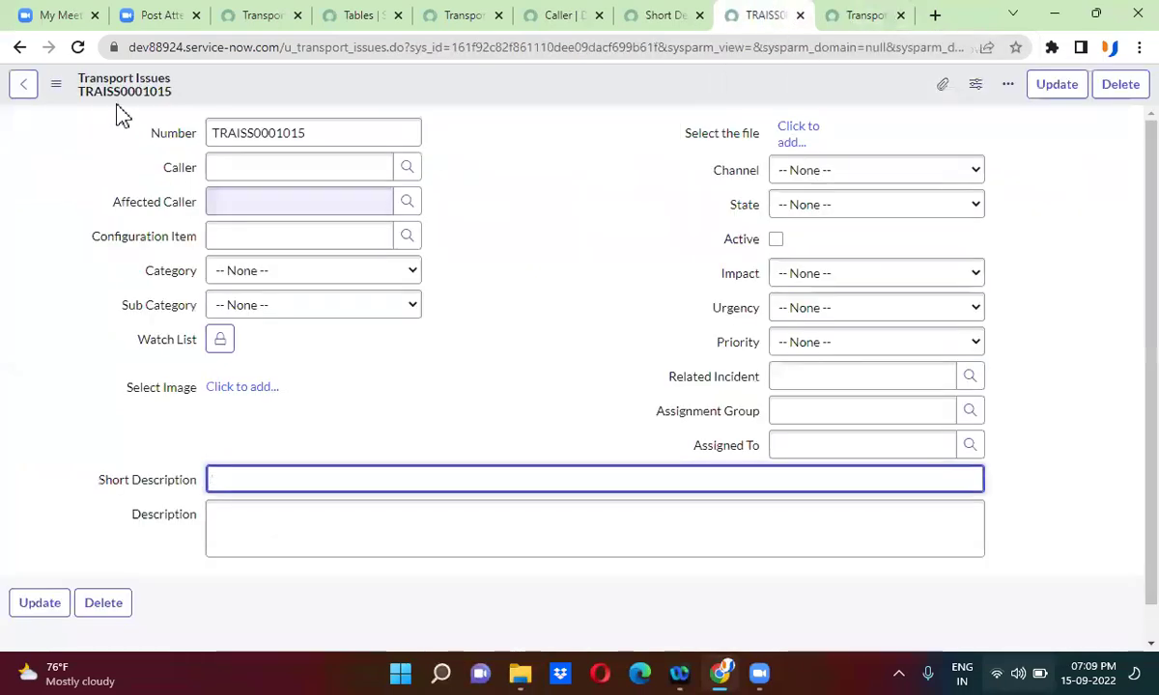
pyautogui.click(80, 48)
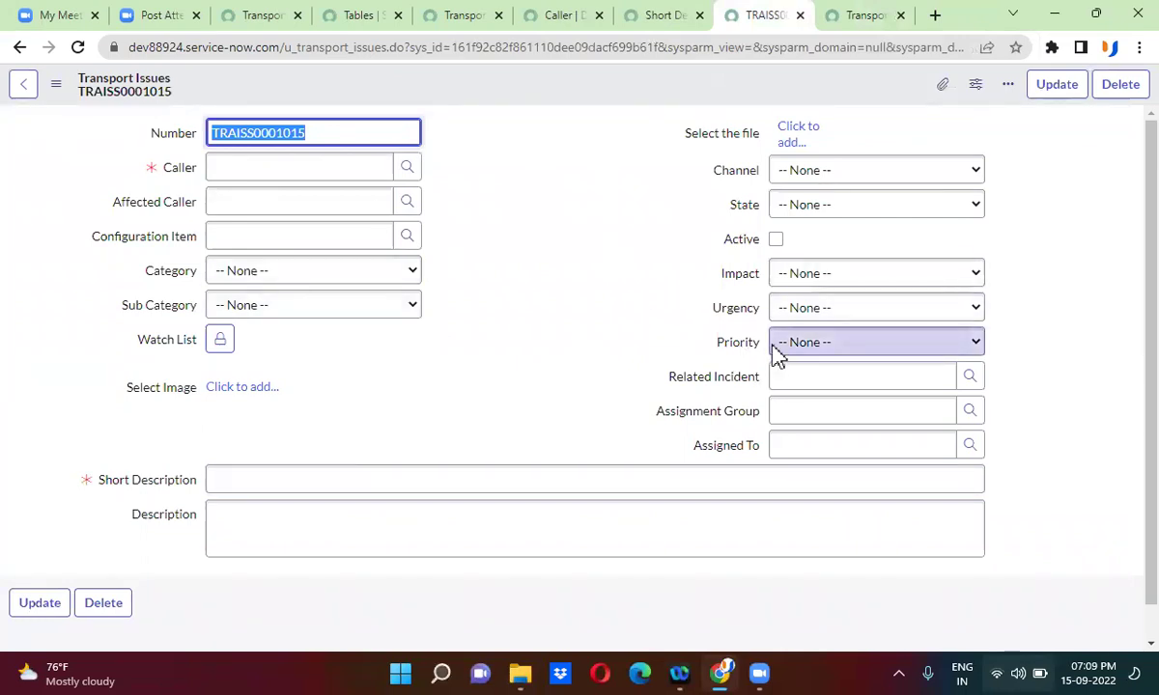
pyautogui.click(857, 348)
pyautogui.click(851, 361)
pyautogui.click(846, 354)
pyautogui.click(843, 354)
pyautogui.click(843, 353)
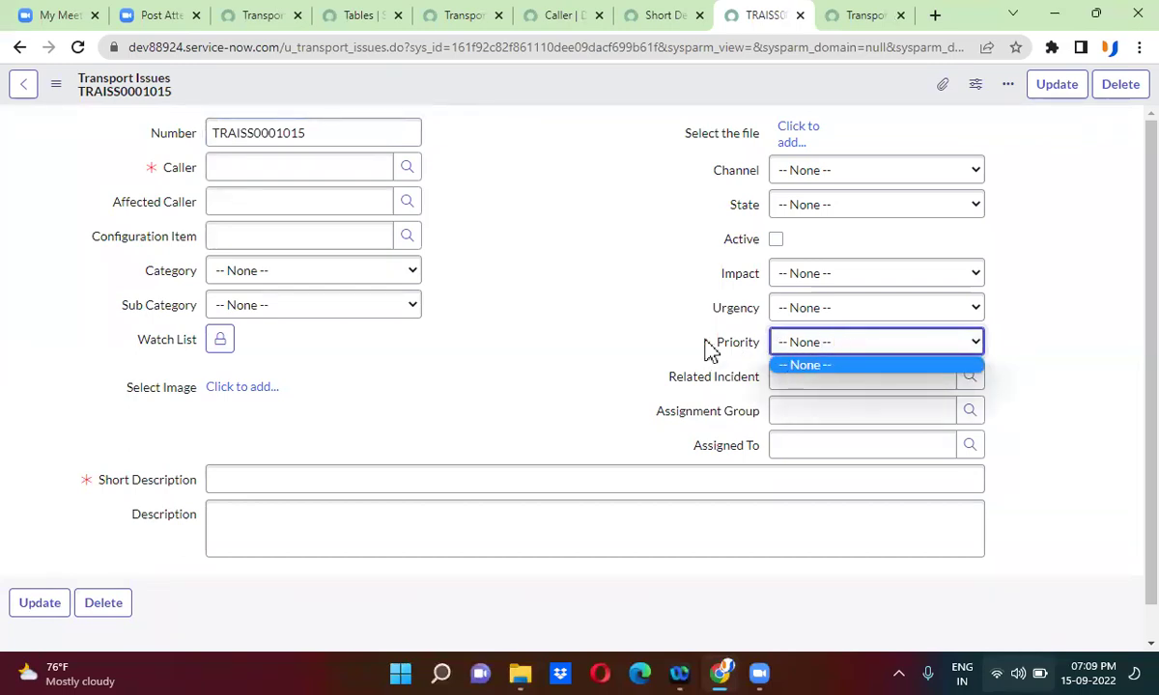
pyautogui.click(667, 324)
pyautogui.click(464, 16)
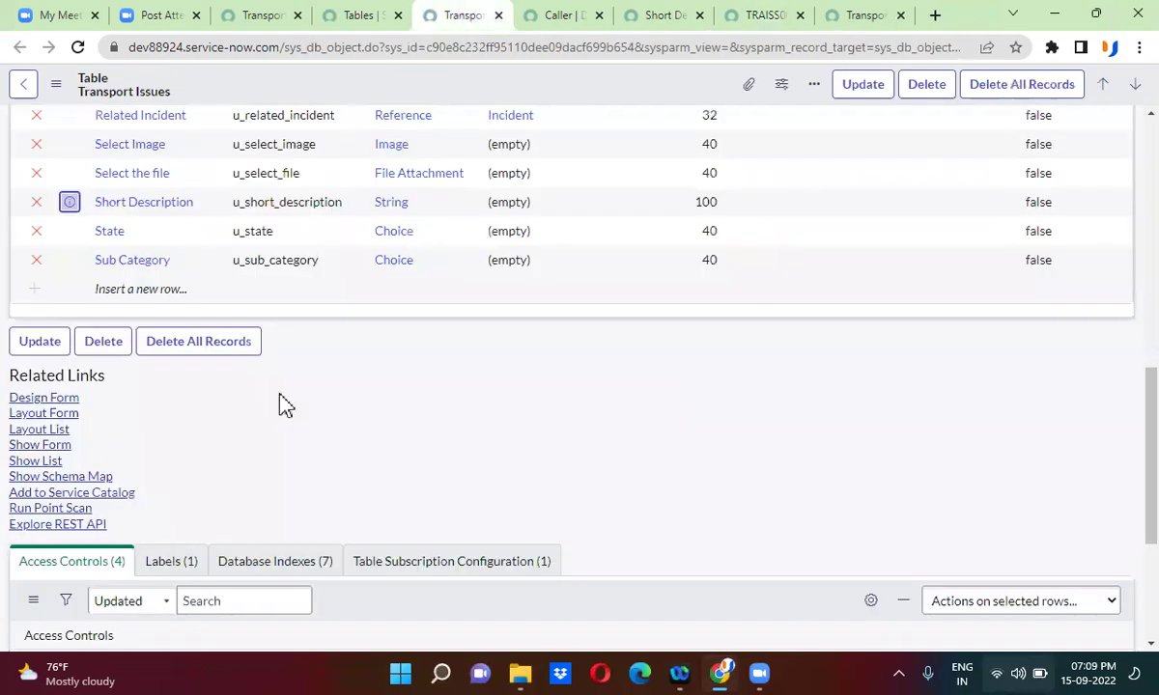
# - Open the Priority dictionary entry in a new tab, tick Read only, and save it
pyautogui.scroll(1, 283, 405)
pyautogui.scroll(3, 283, 405)
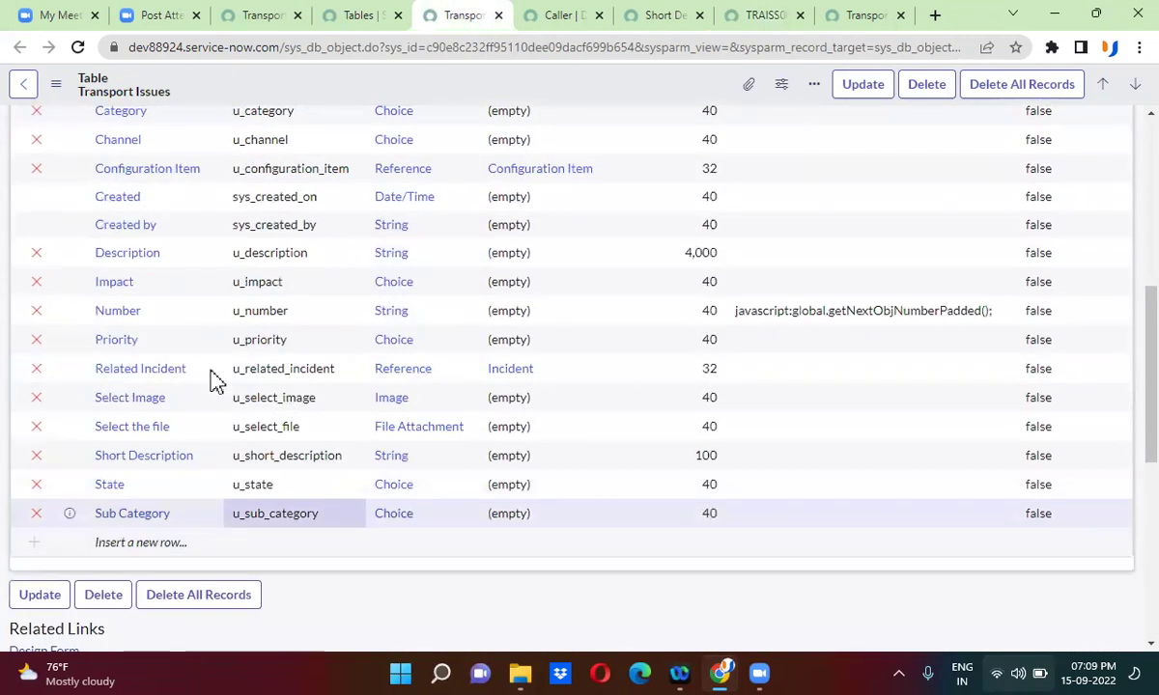
pyautogui.rightClick(68, 340)
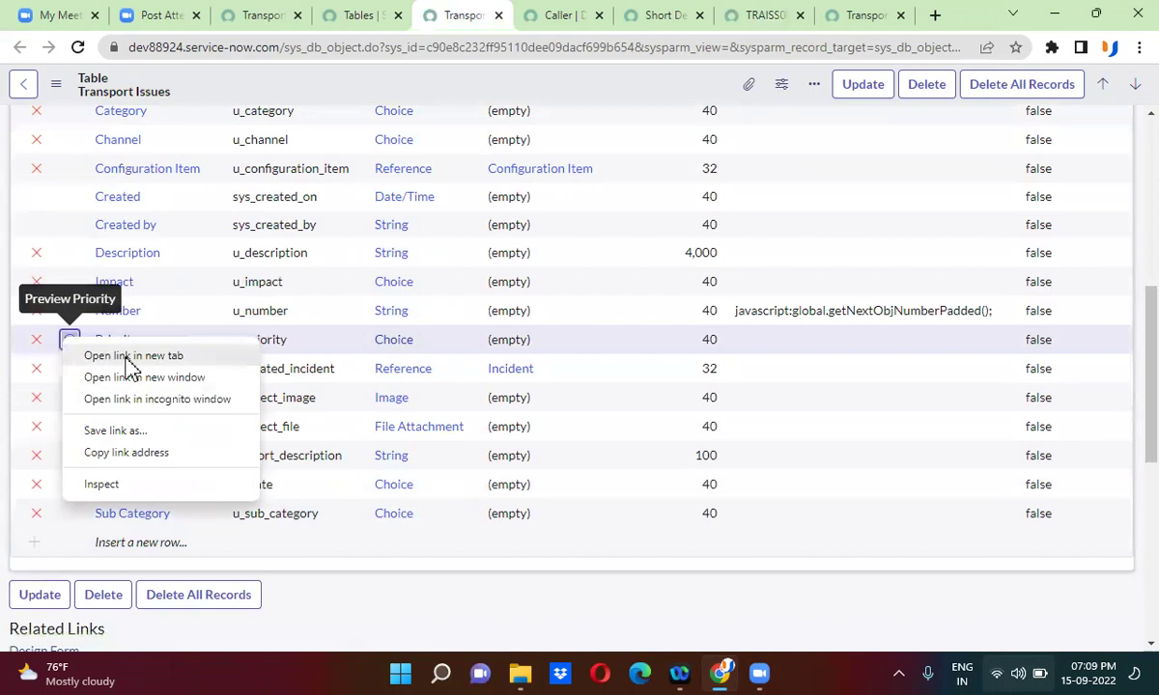
pyautogui.click(124, 357)
pyautogui.click(507, 16)
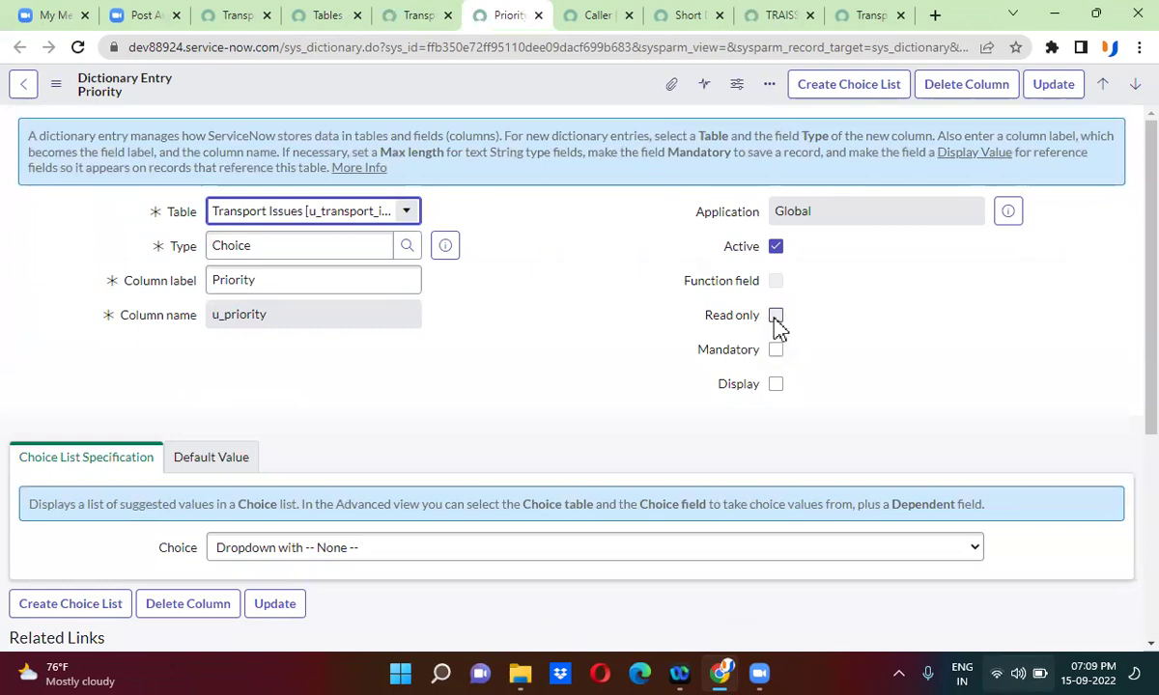
pyautogui.click(775, 315)
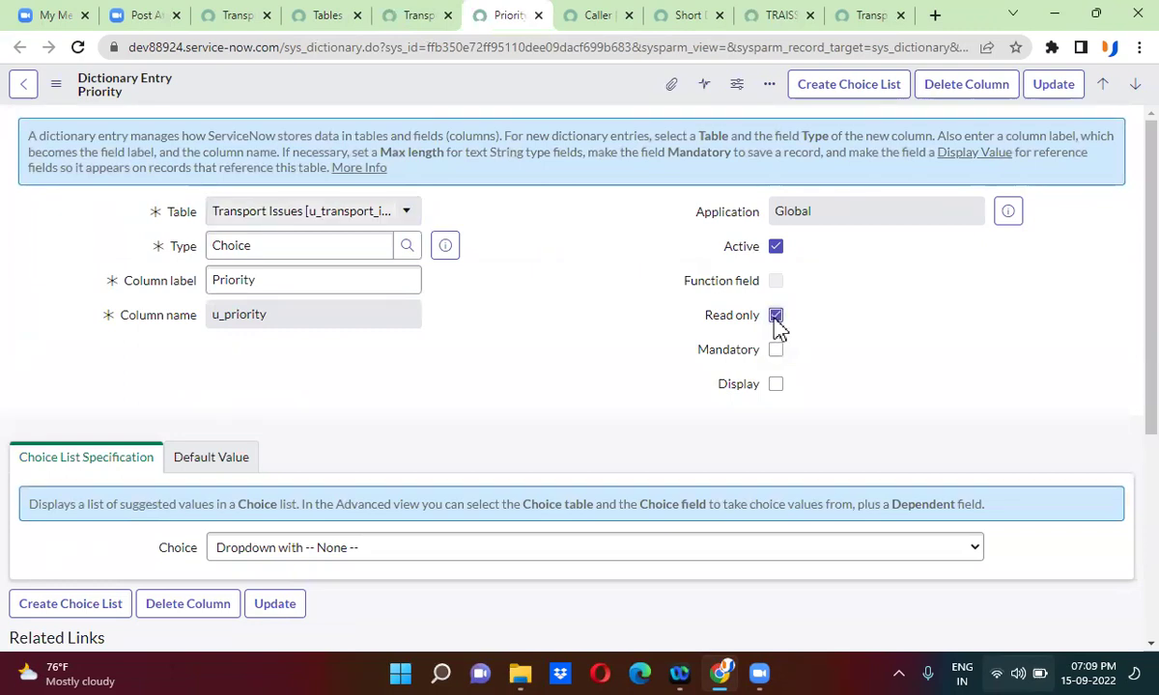
pyautogui.rightClick(537, 96)
pyautogui.click(576, 100)
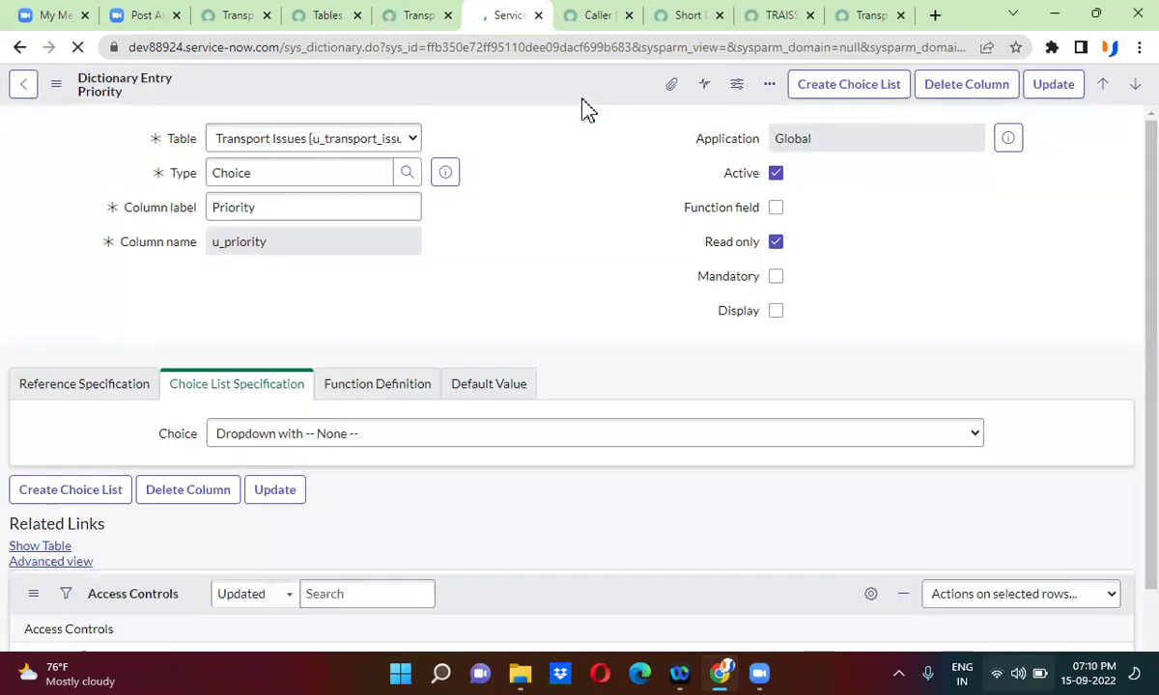
# - Reload TRAISS0001015 and confirm Priority, set to None, is no longer editable
pyautogui.click(758, 27)
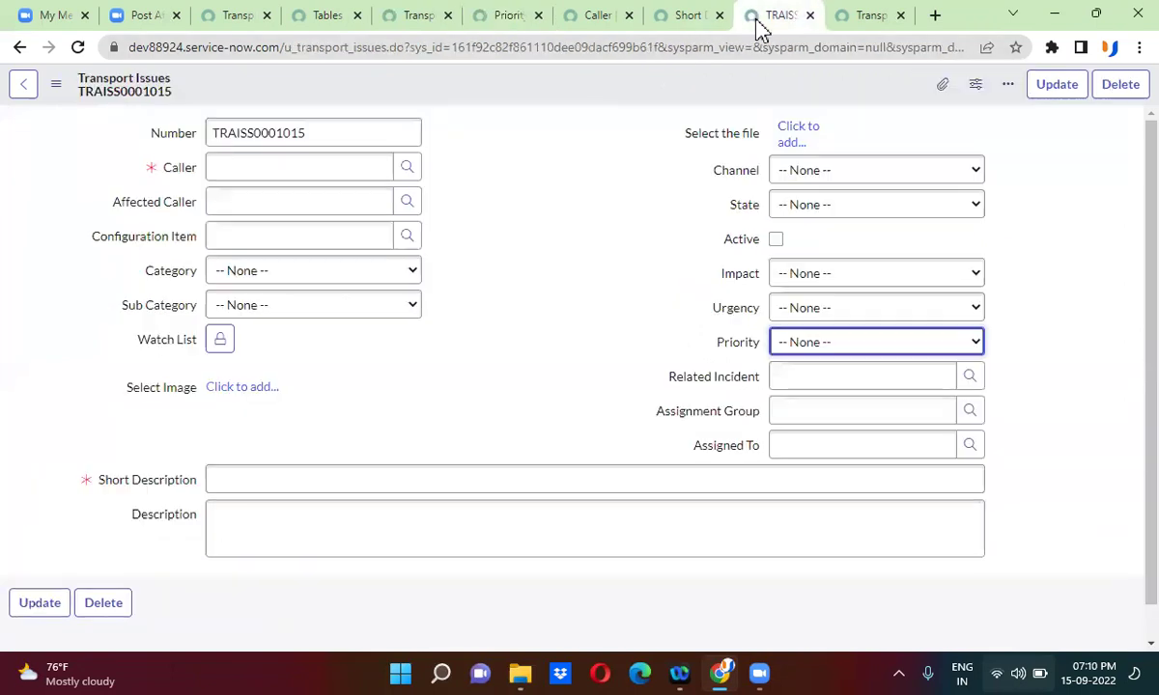
pyautogui.click(77, 46)
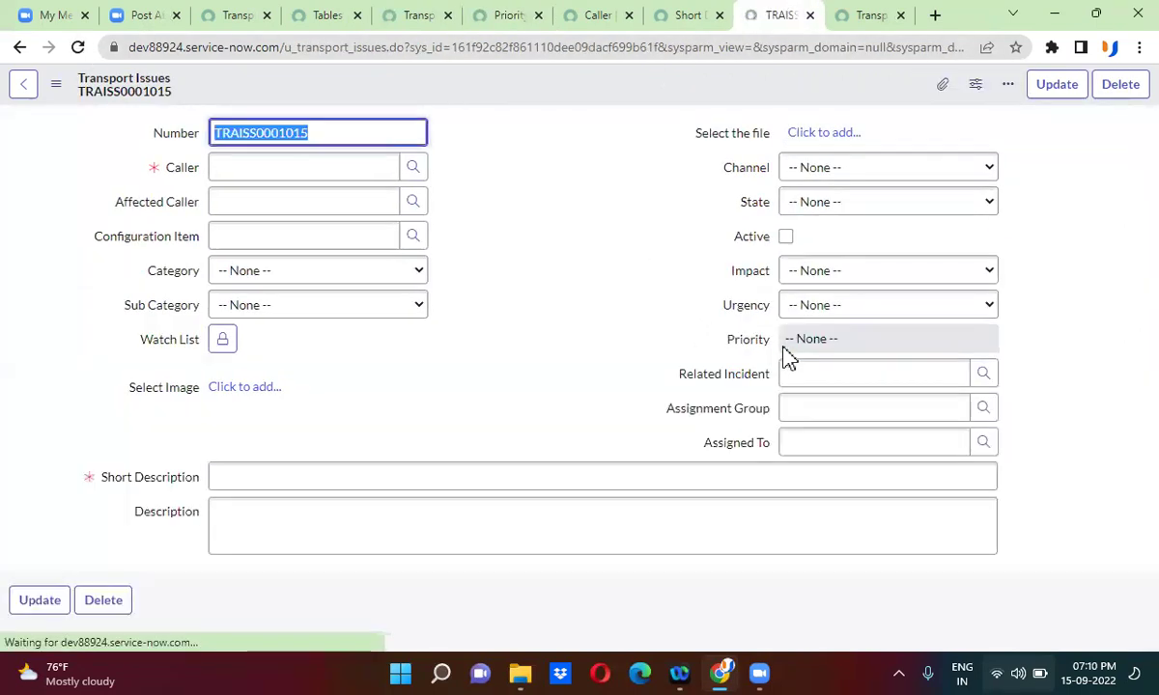
pyautogui.click(849, 340)
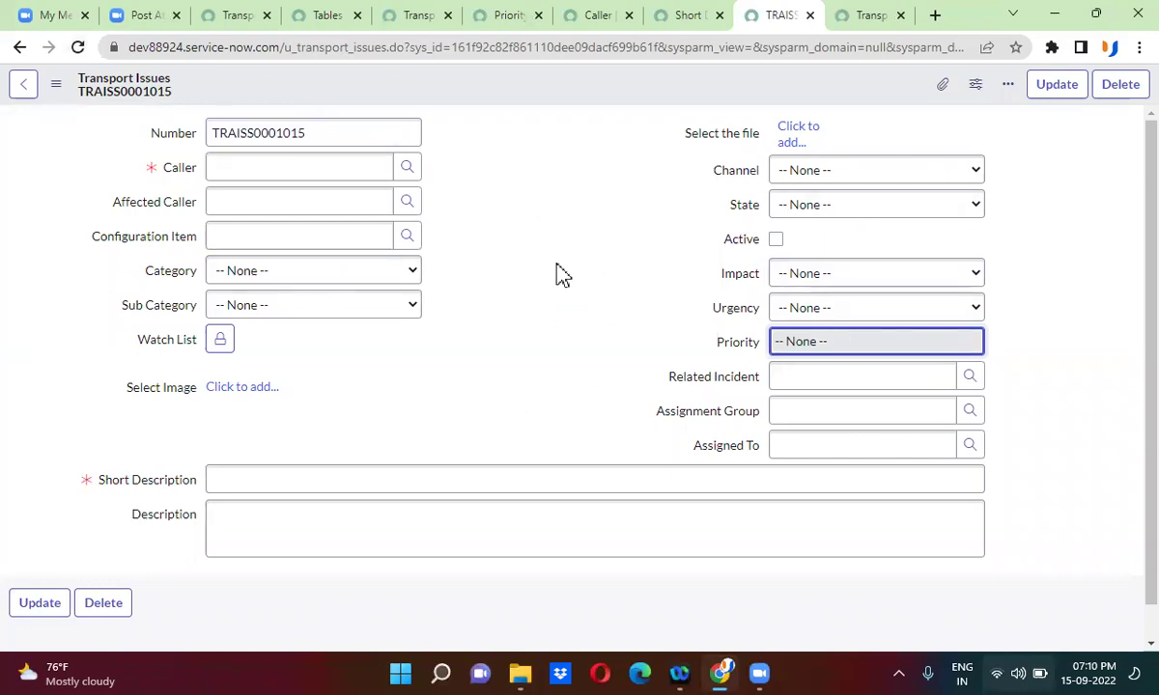
pyautogui.click(515, 214)
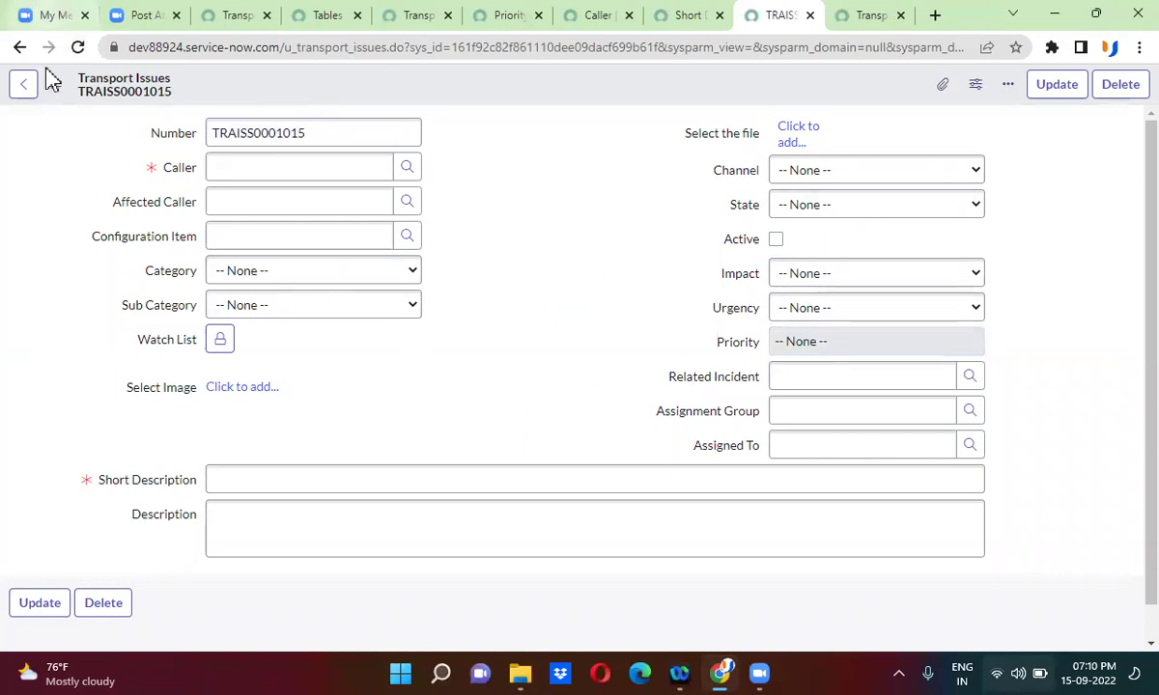
pyautogui.click(271, 133)
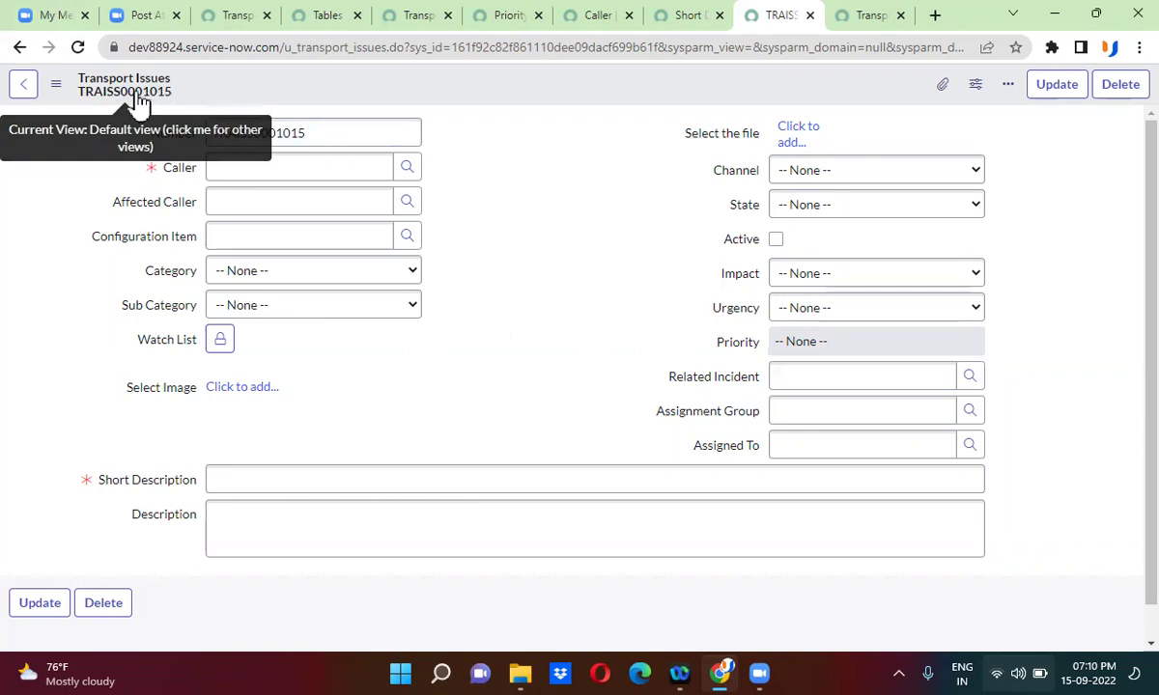
# - Type a person's name as the Short Description, pick the recent Caller, and save the record
pyautogui.click(213, 481)
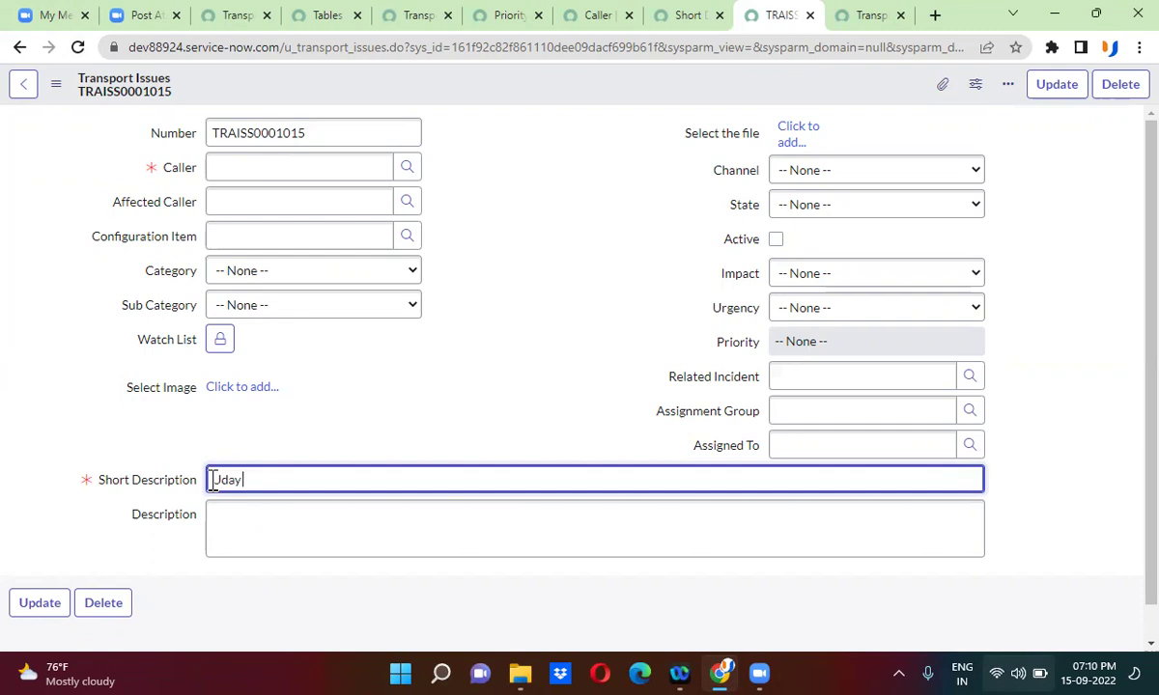
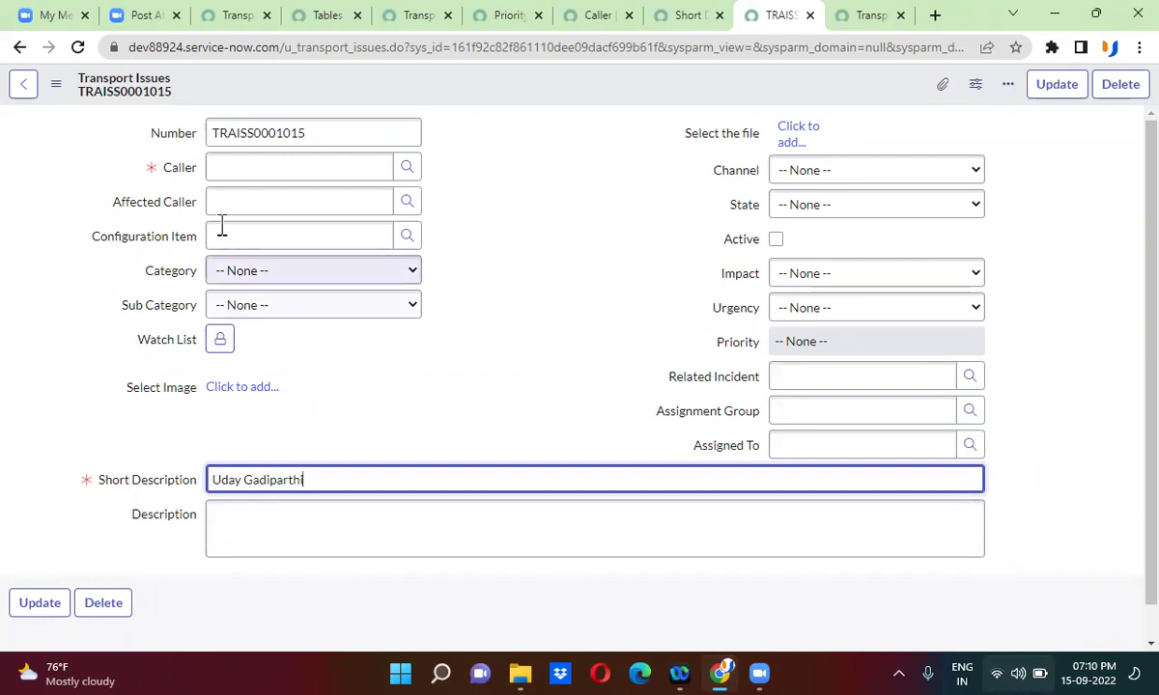
pyautogui.click(245, 174)
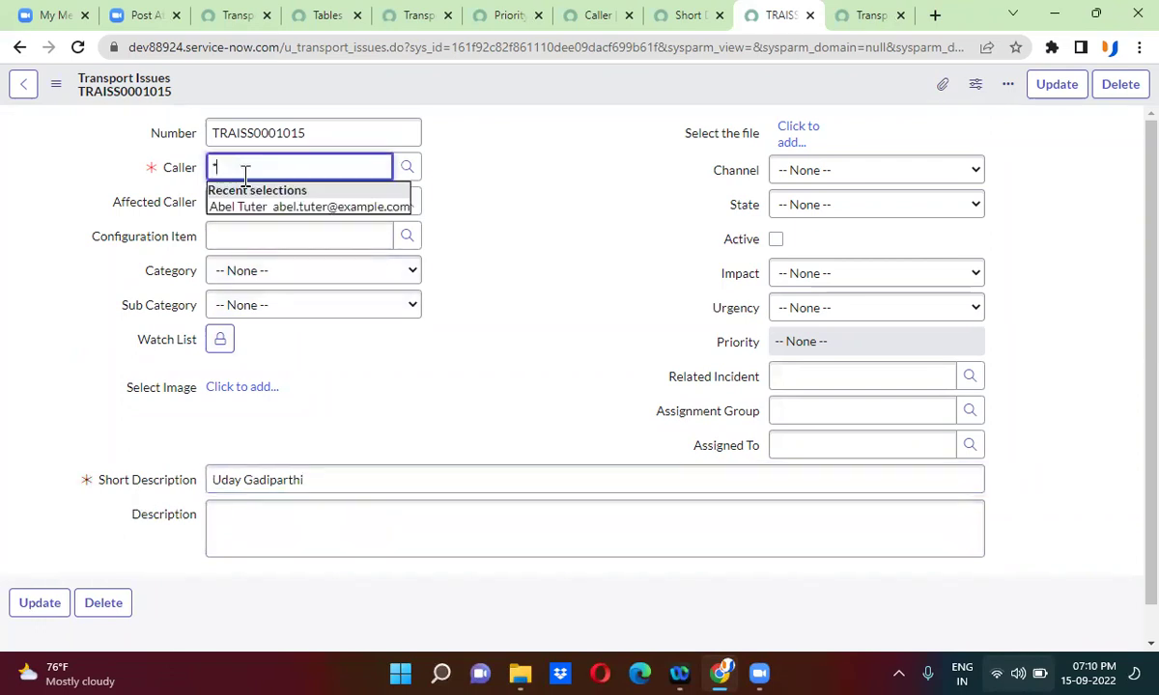
pyautogui.click(279, 213)
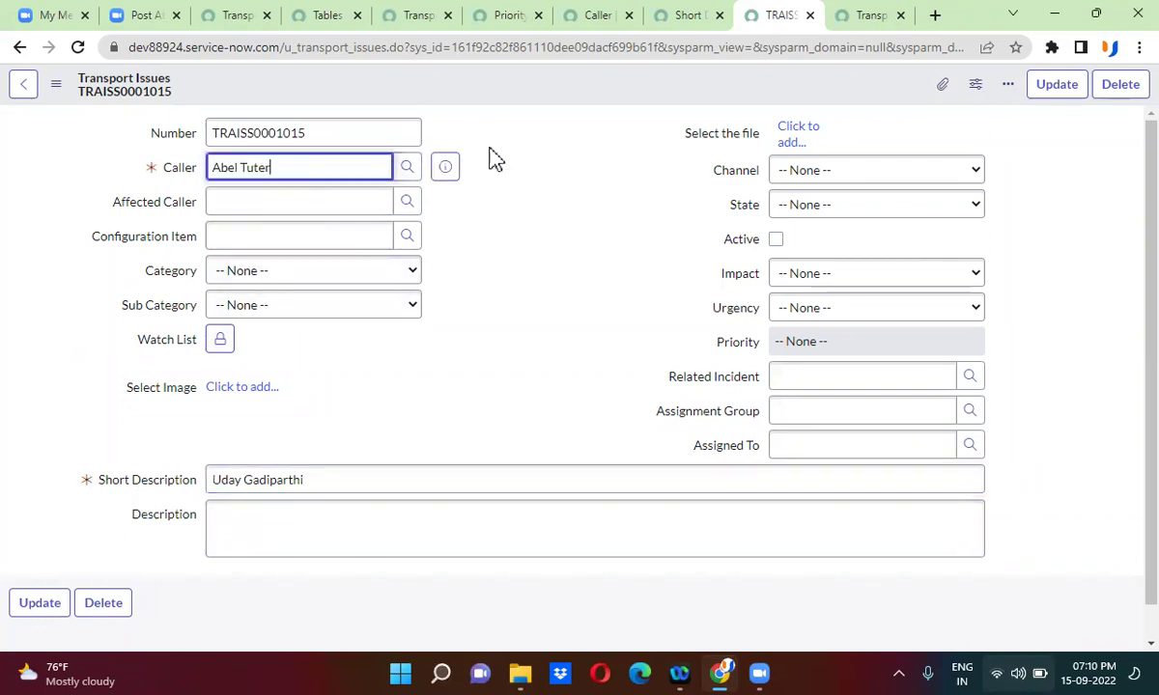
pyautogui.rightClick(530, 86)
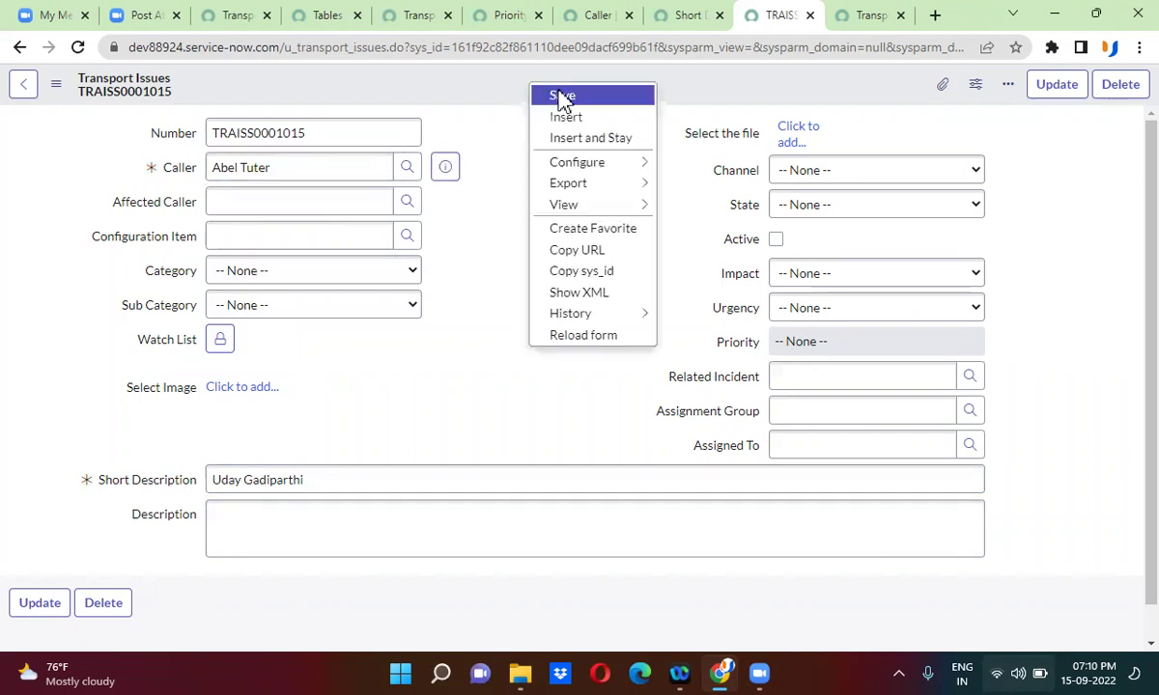
pyautogui.click(562, 95)
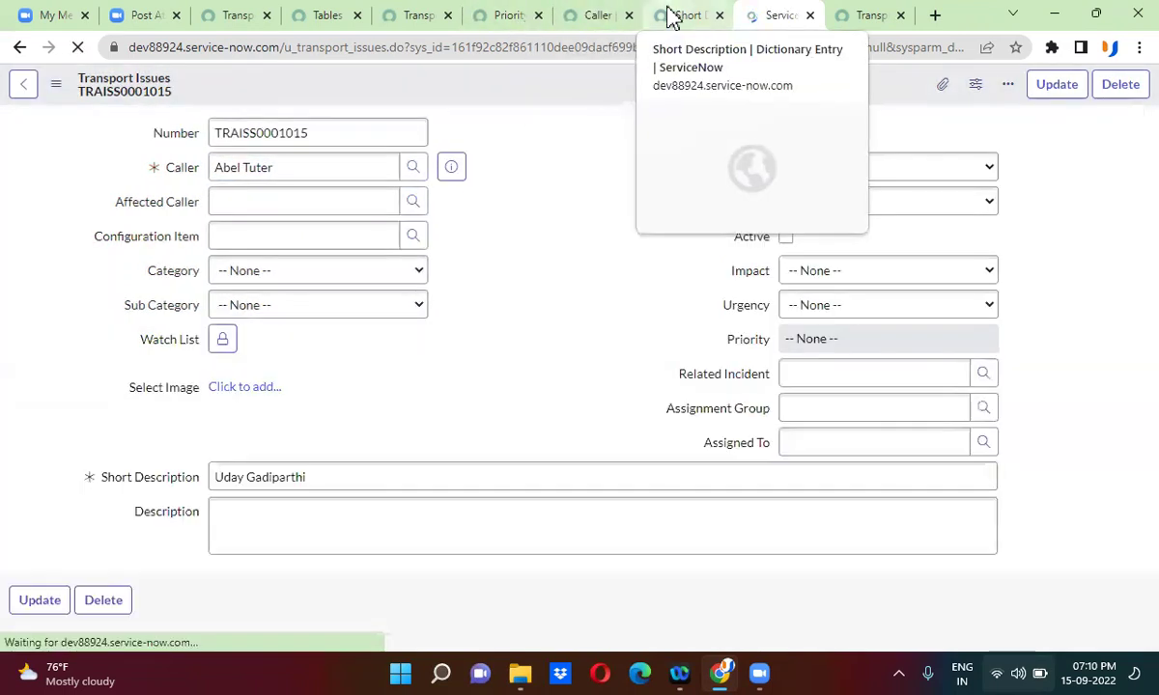
# - Tick Display on the Short Description dictionary entry, save it, and reload TRAISS0001015
pyautogui.click(673, 18)
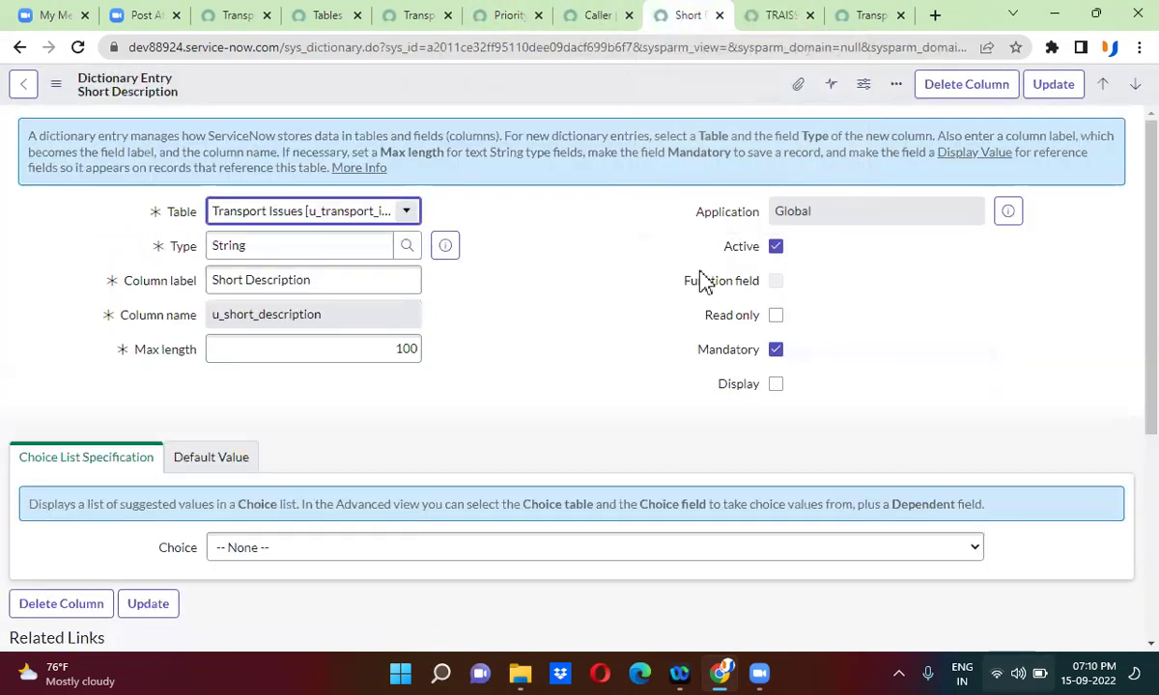
pyautogui.click(776, 386)
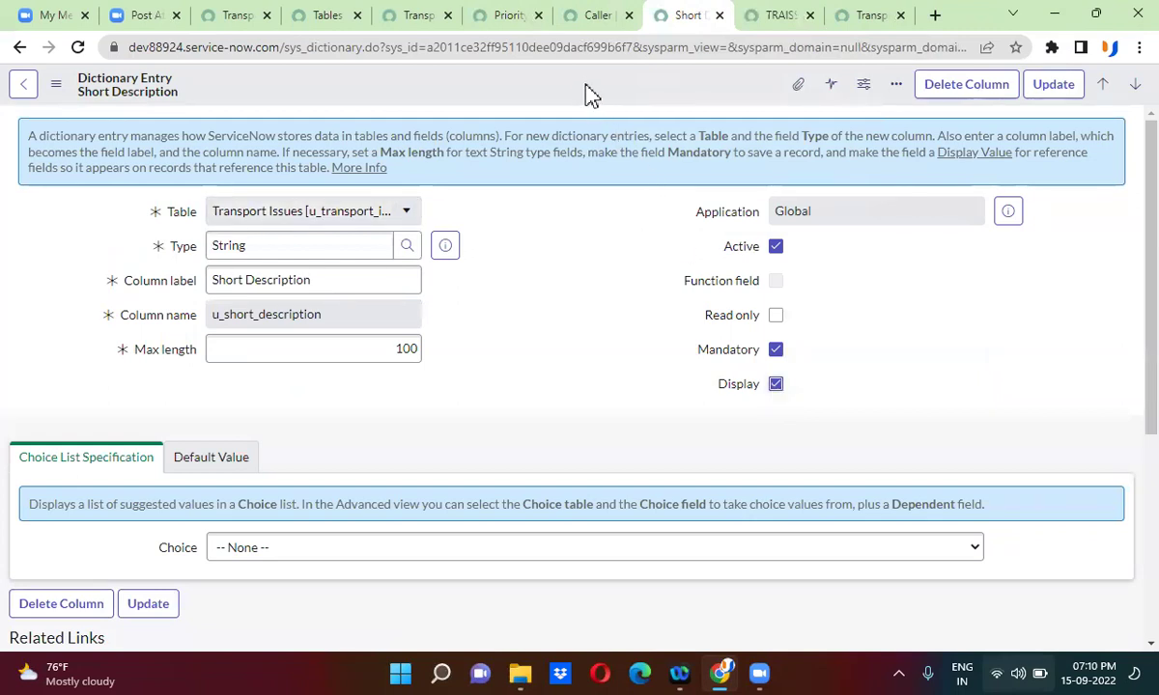
pyautogui.rightClick(592, 97)
pyautogui.click(667, 95)
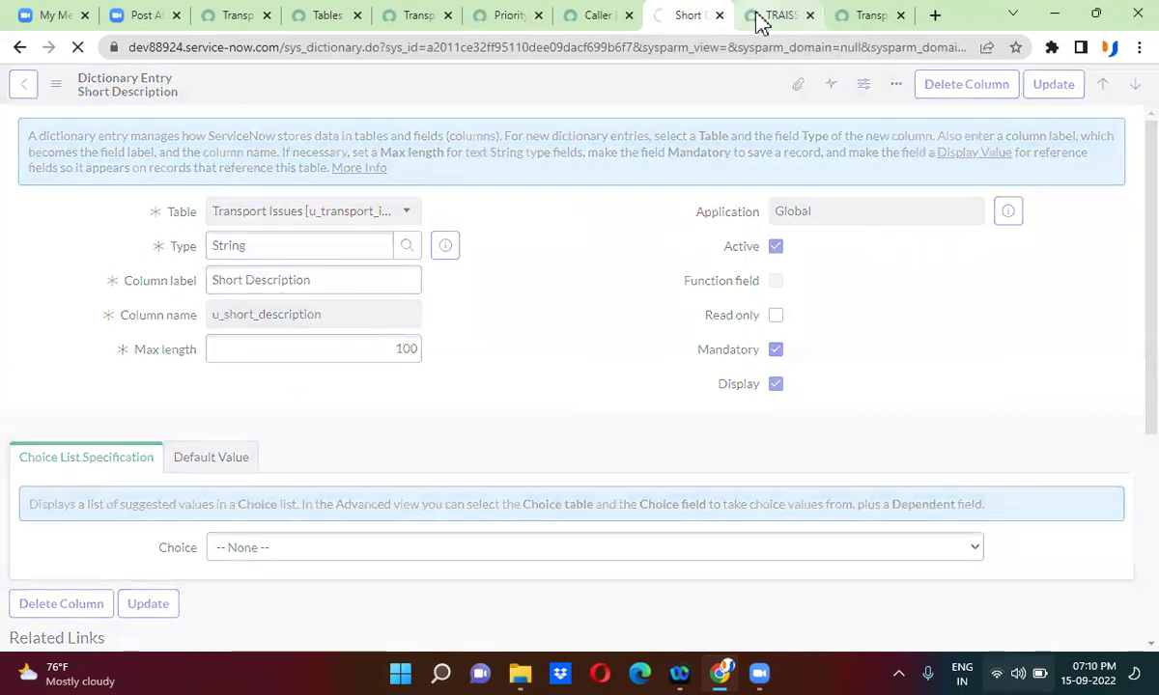
pyautogui.click(759, 20)
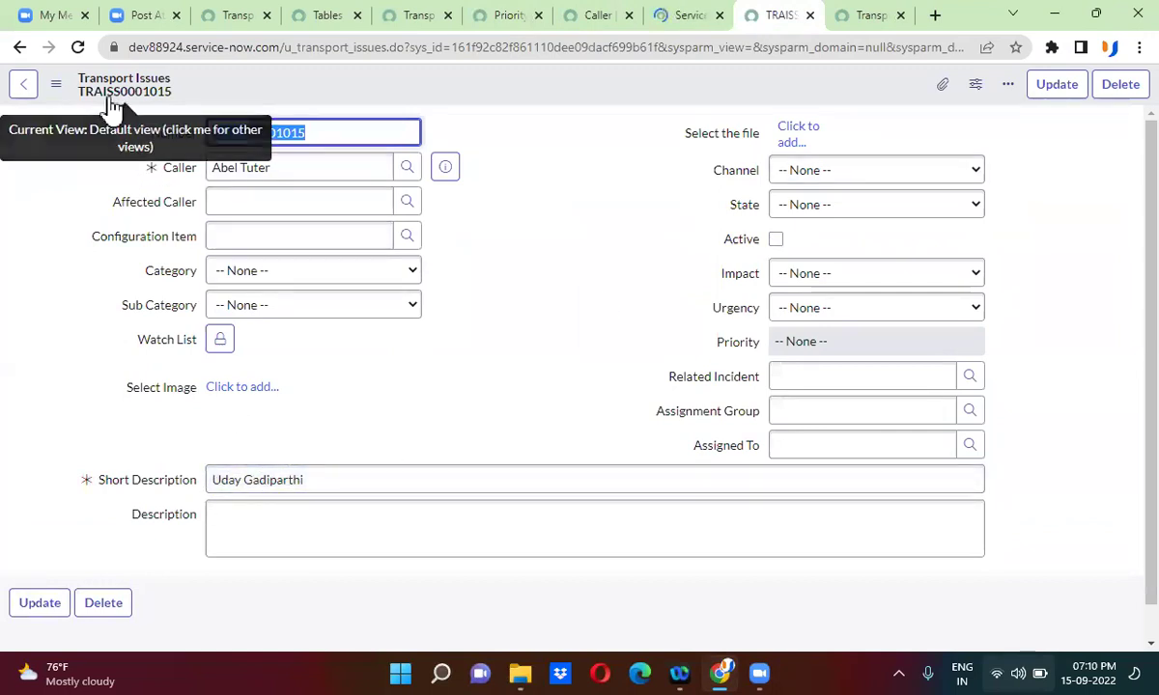
pyautogui.click(77, 47)
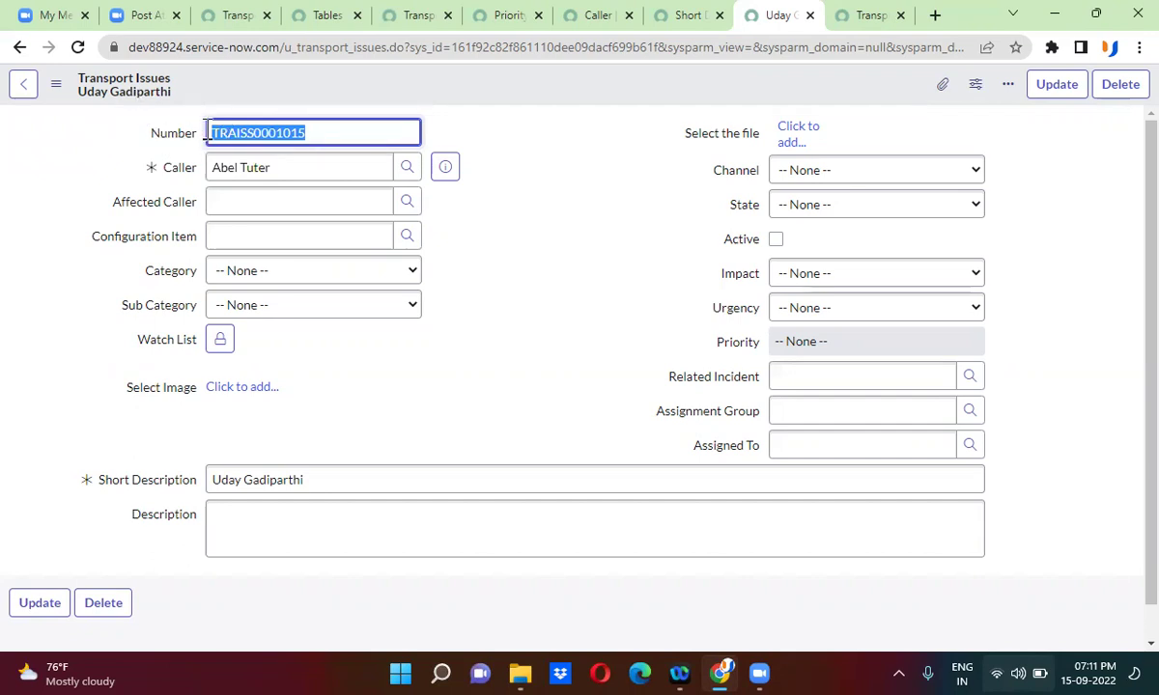
# - Save the Short Description dictionary entry with Display cleared and reload the record
pyautogui.click(142, 480)
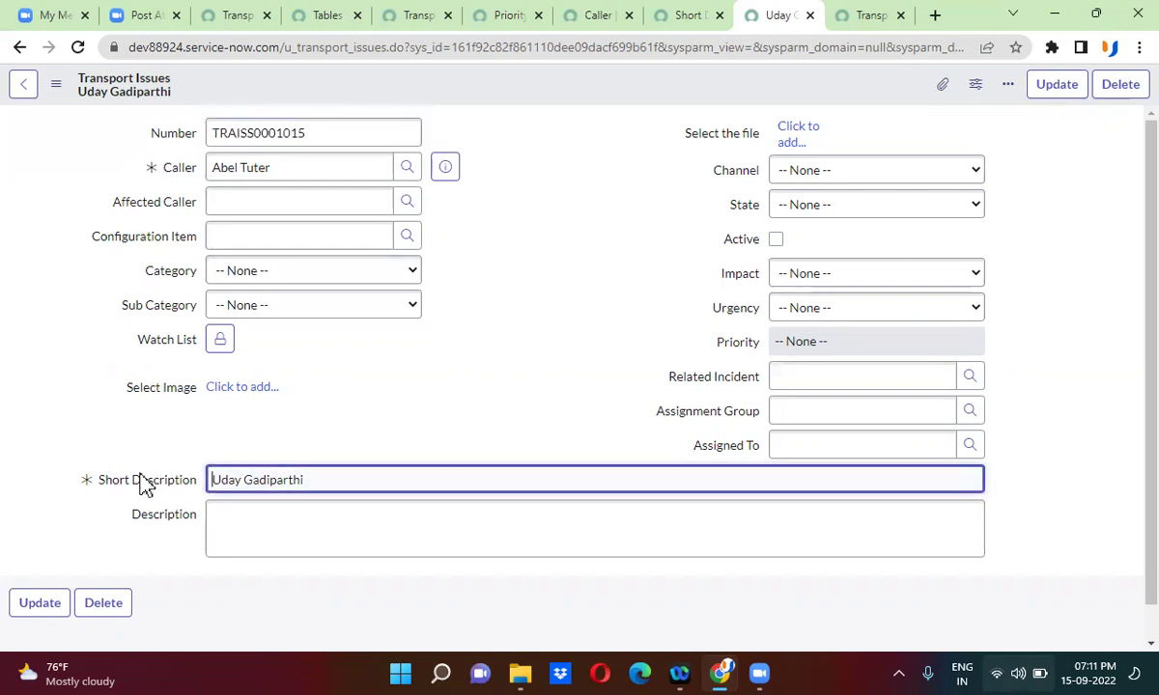
pyautogui.click(680, 15)
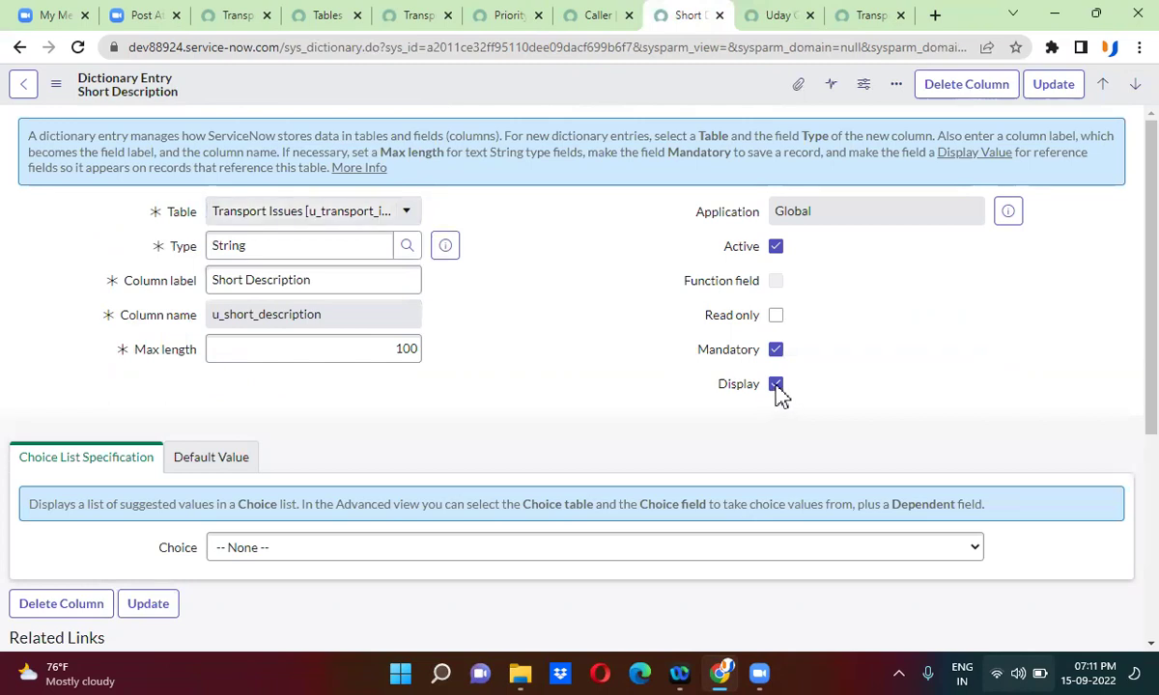
pyautogui.rightClick(615, 89)
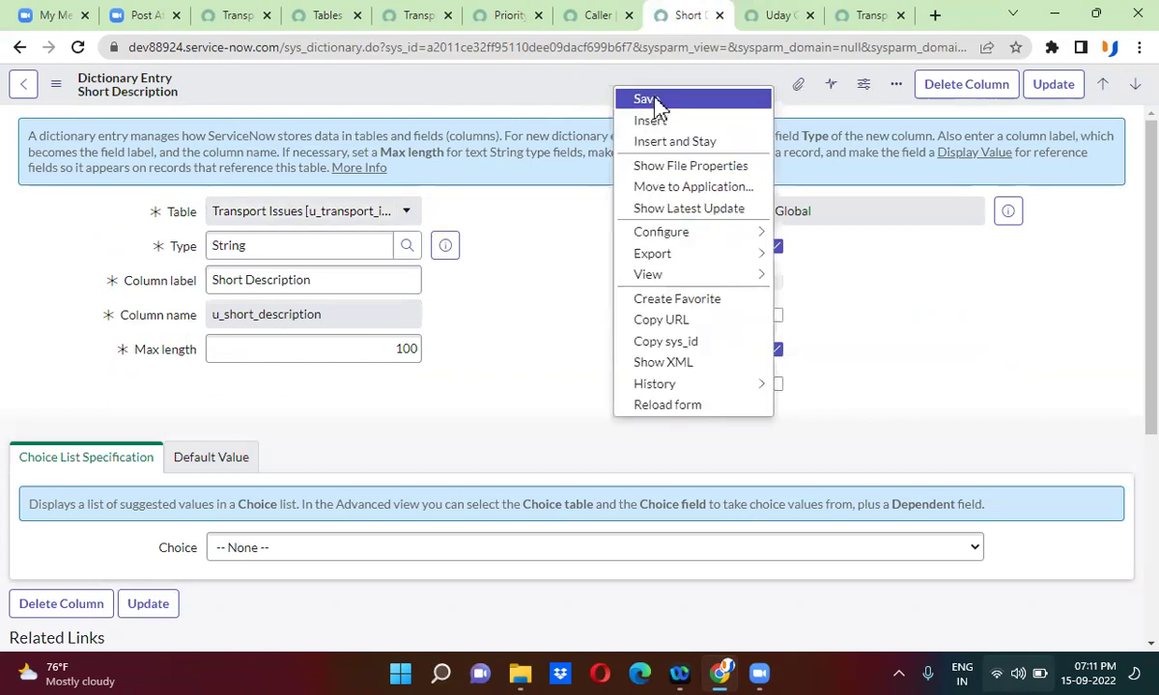
pyautogui.click(654, 100)
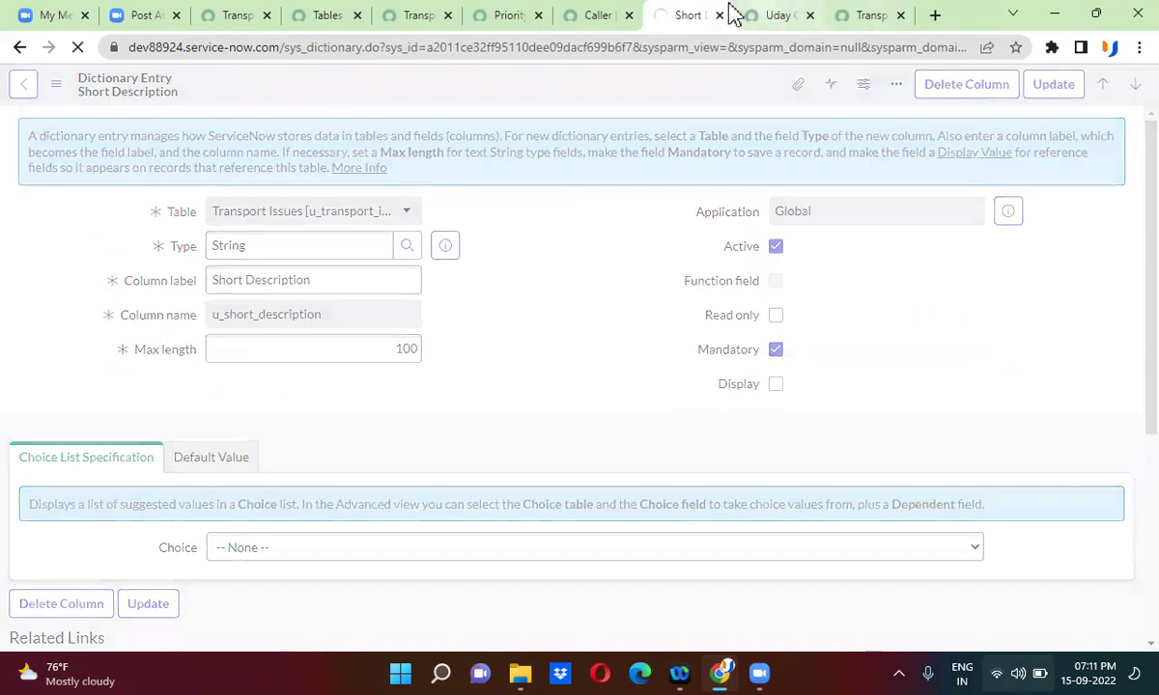
pyautogui.click(757, 15)
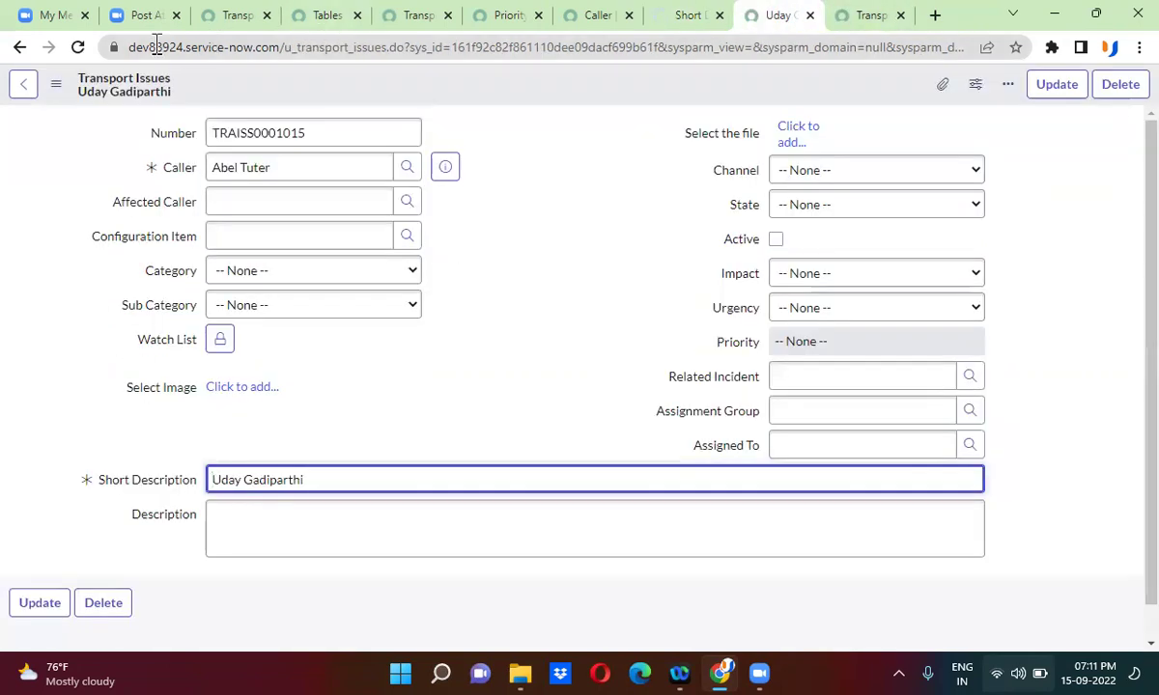
pyautogui.click(66, 46)
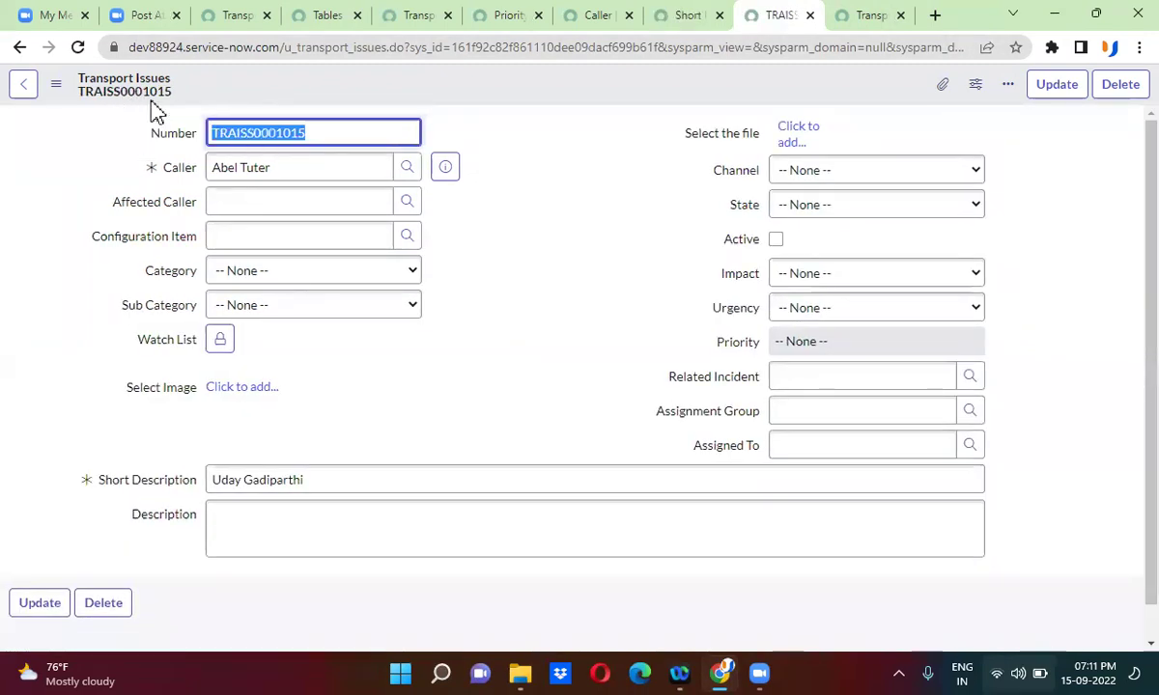
# - Replace the record's sys_id in the URL with -1 to load a new Transport Issues record
pyautogui.click(401, 85)
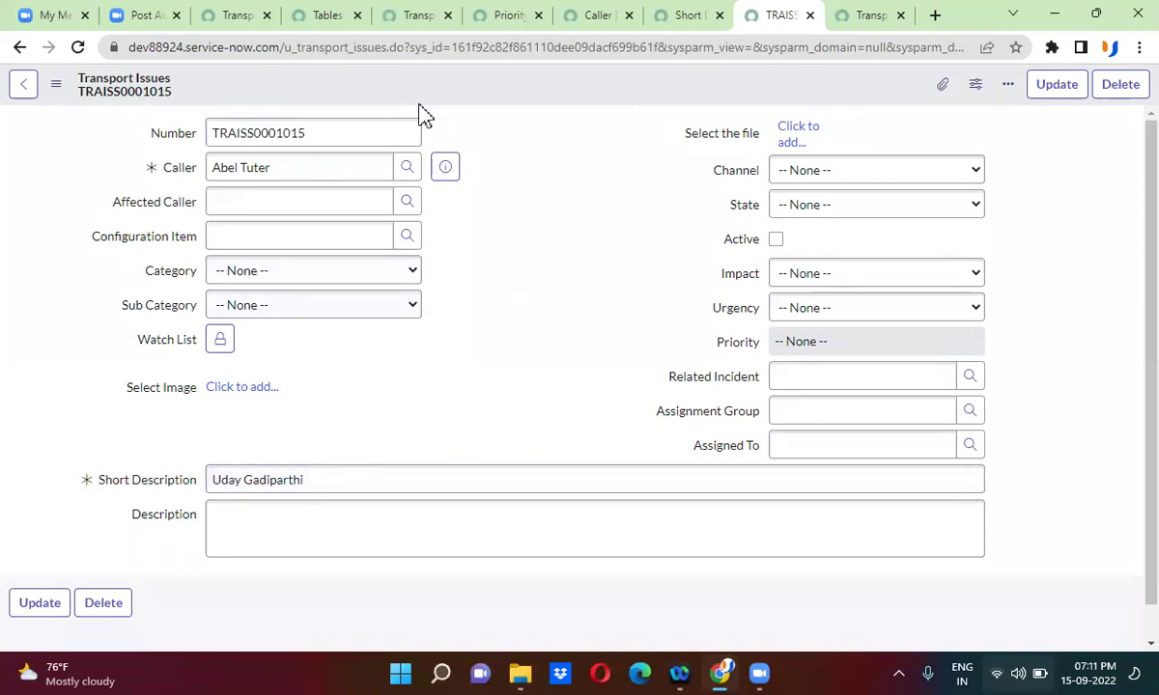
pyautogui.doubleClick(545, 46)
pyautogui.write('-1')
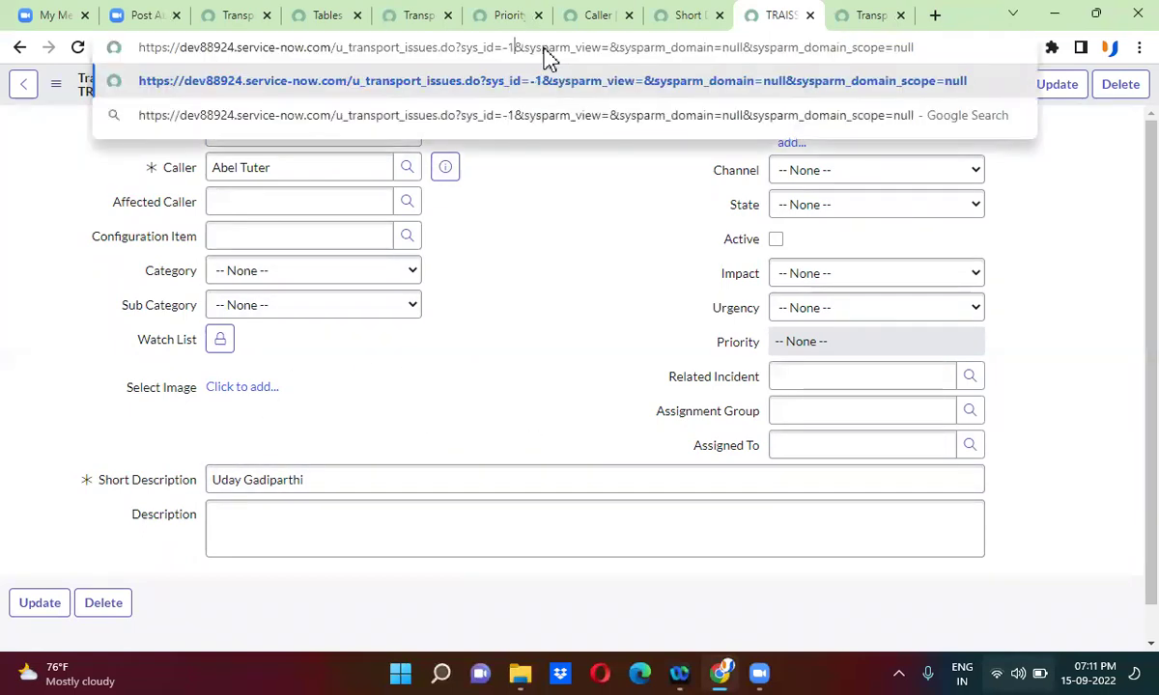
pyautogui.press('Return')
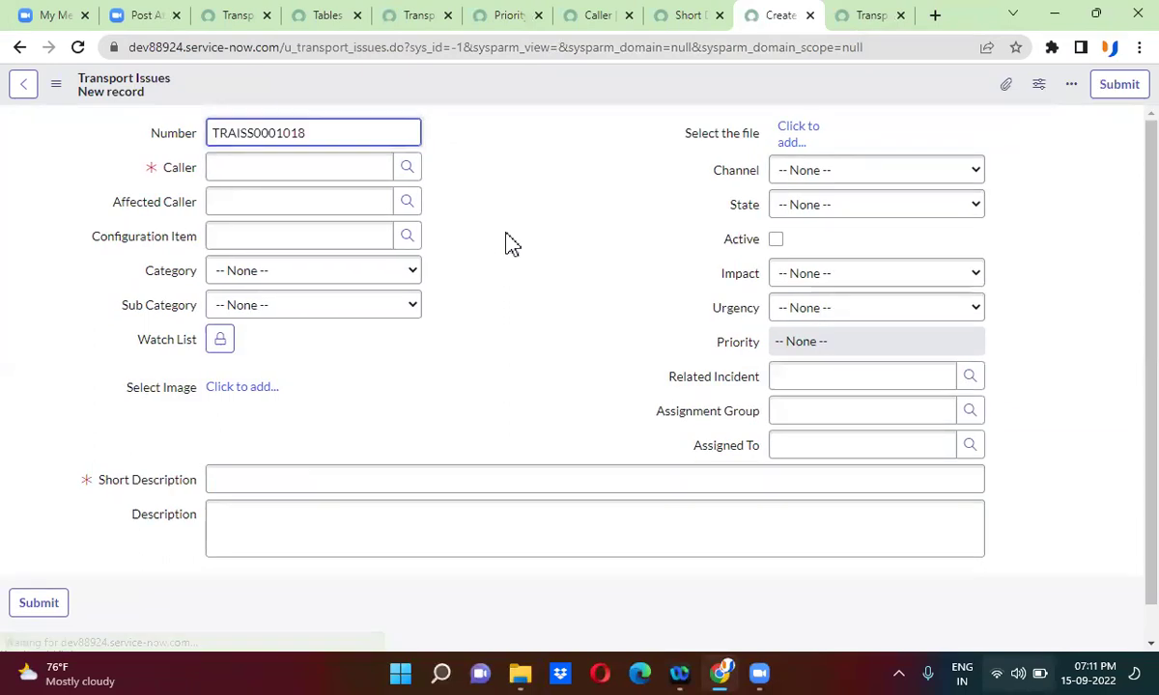